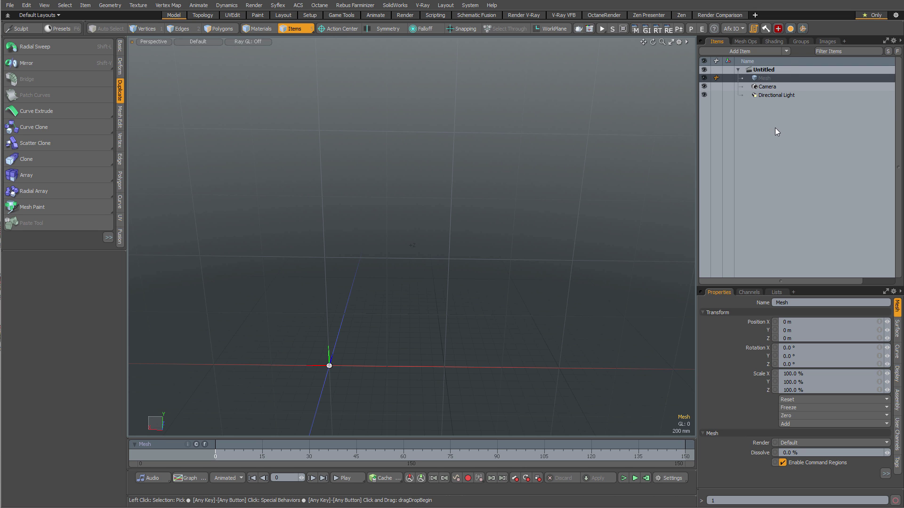
Step: Add a new empty mesh item and name it Profile
key(ctrl+d)
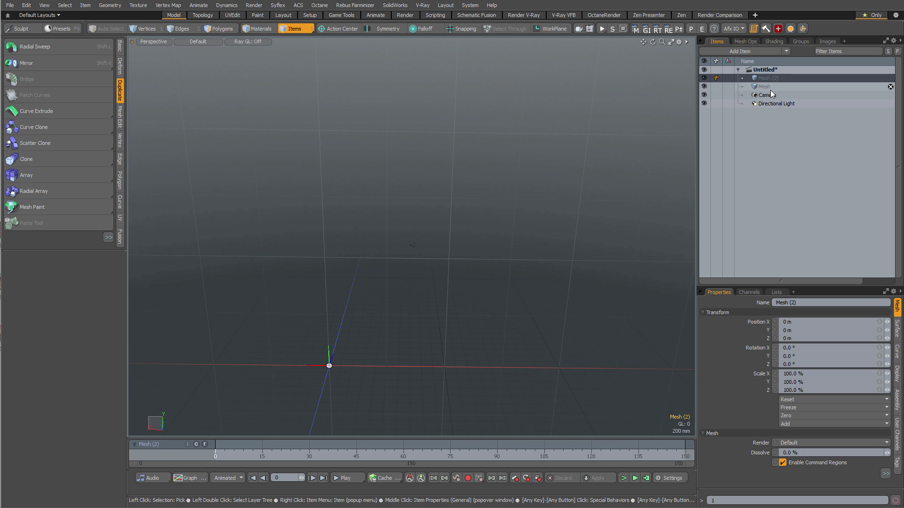
double_click(769, 78)
text(Profile)
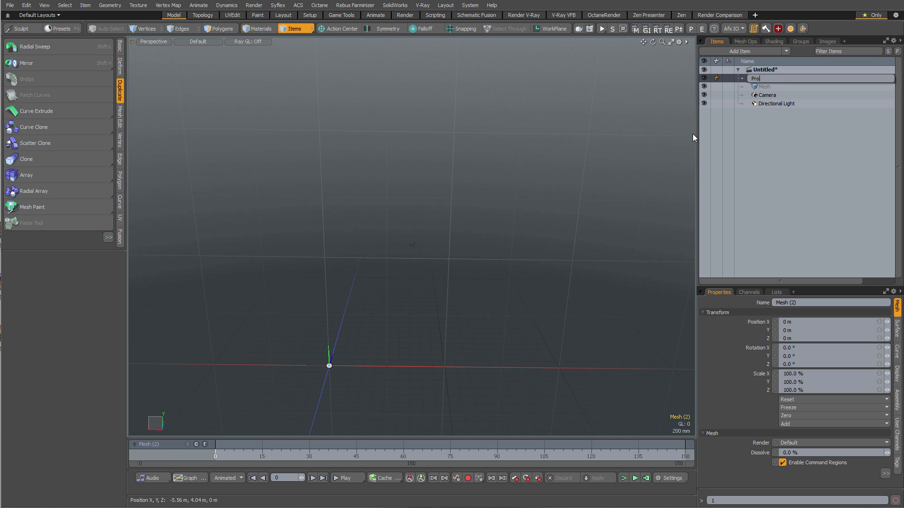
key(Return)
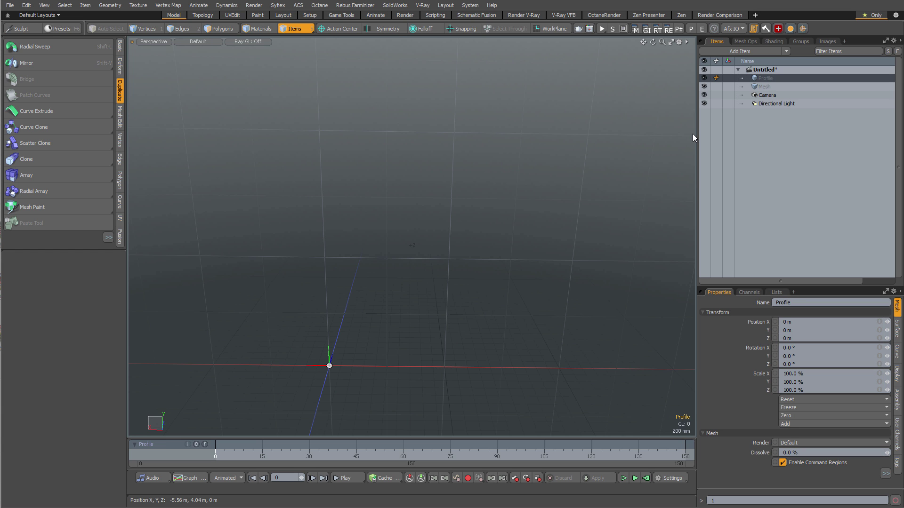
Step: Rename the original Mesh item to Curve
click(763, 86)
double_click(767, 90)
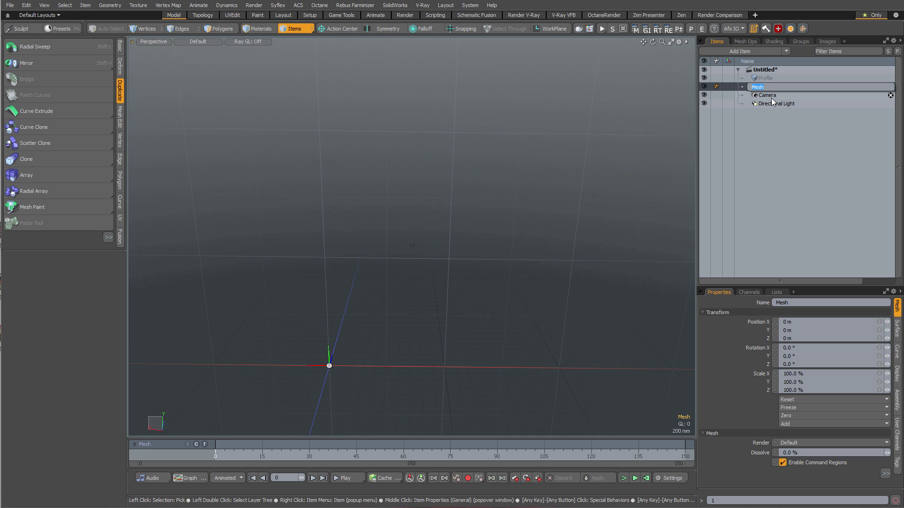
text(Crurve)
key(Return)
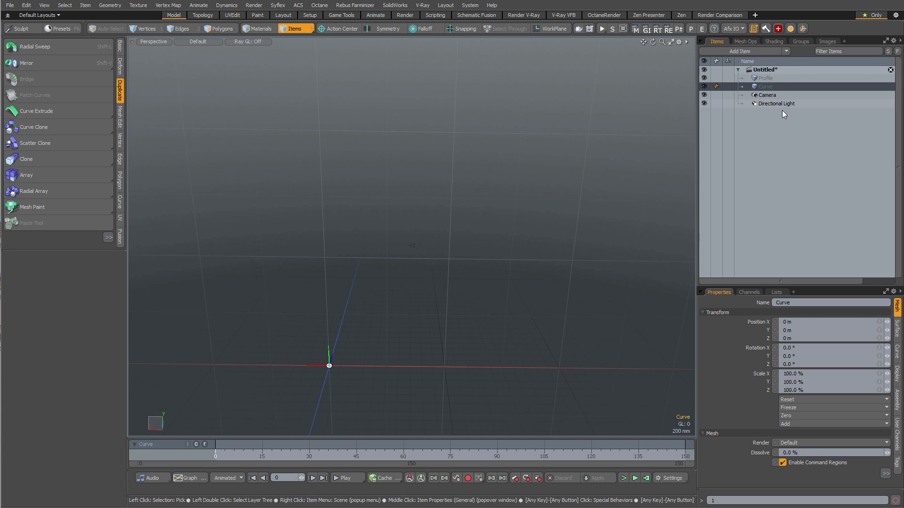
Step: Open the Add Mesh Operation browser for Curve and browse Aliases' Channel Modifiers, Mesh Operations and Selection Operations
click(745, 42)
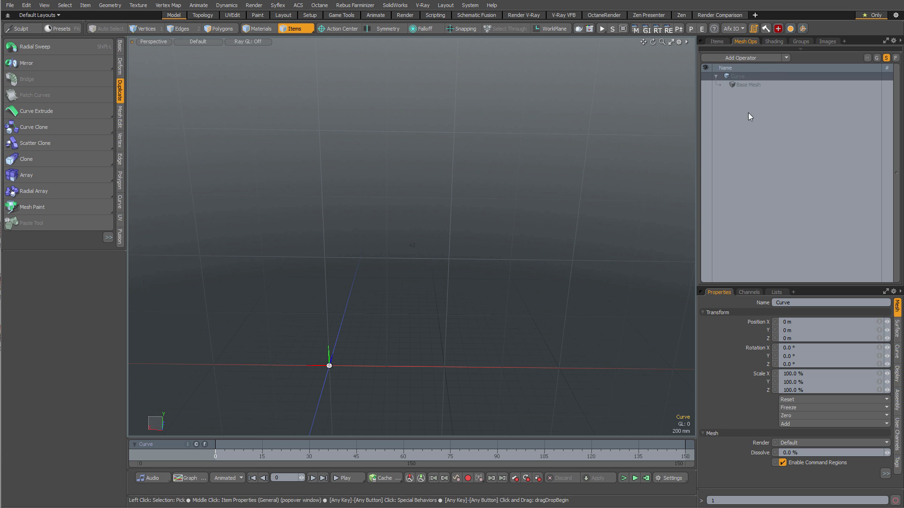
click(735, 60)
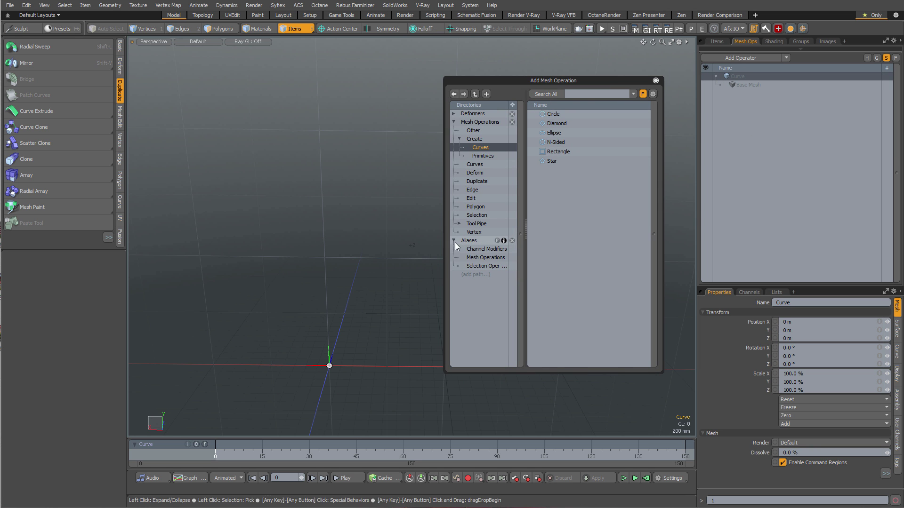
click(453, 241)
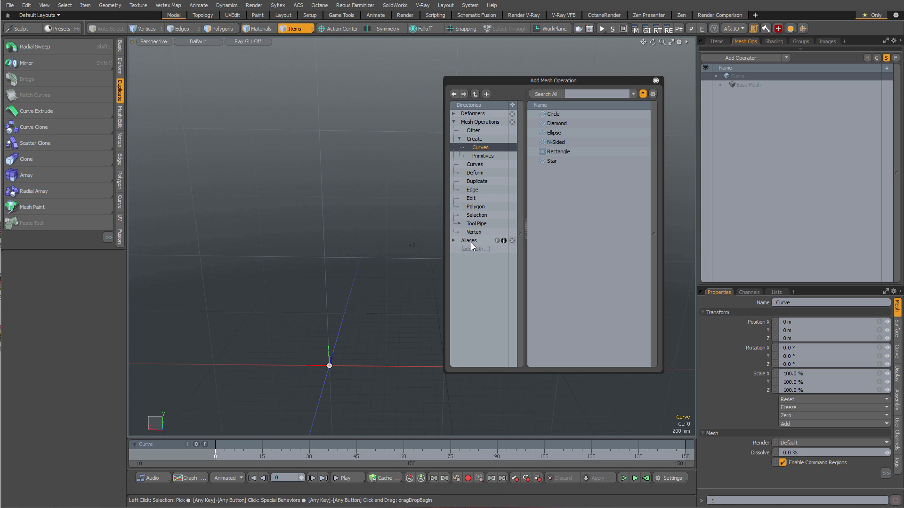
click(454, 241)
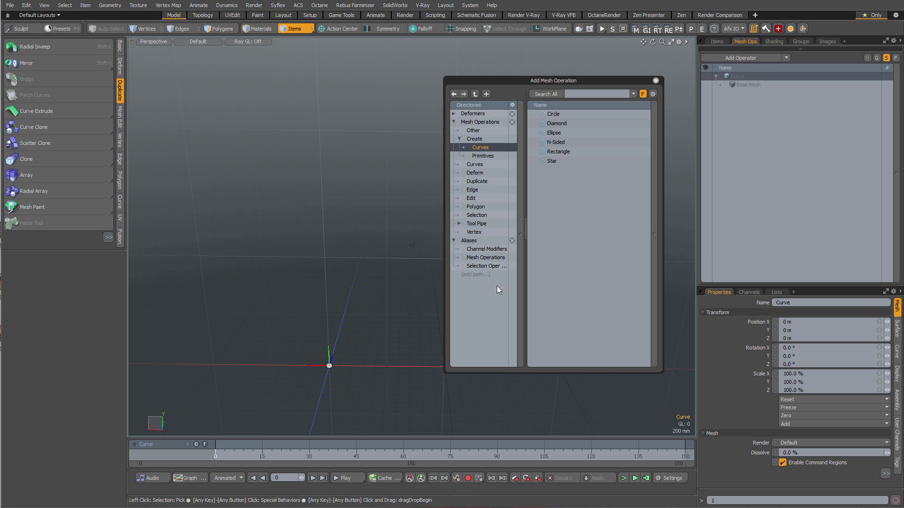
click(481, 251)
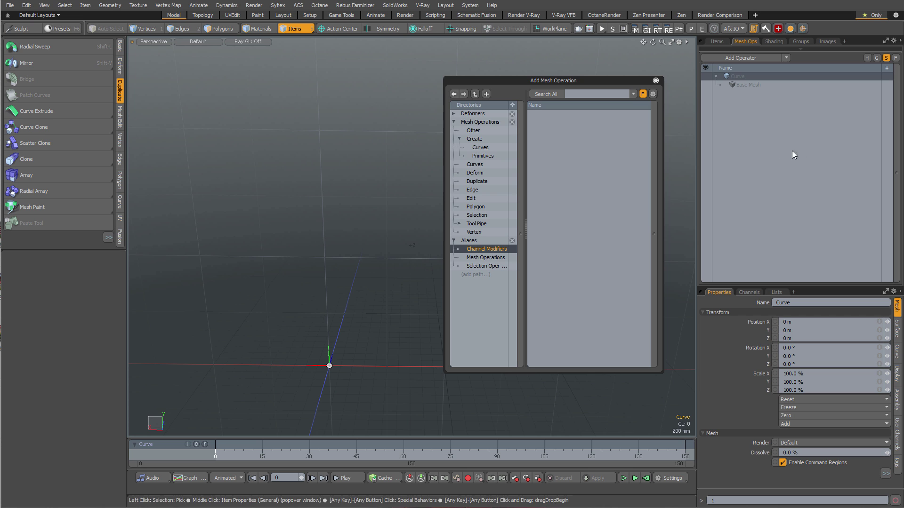
click(477, 260)
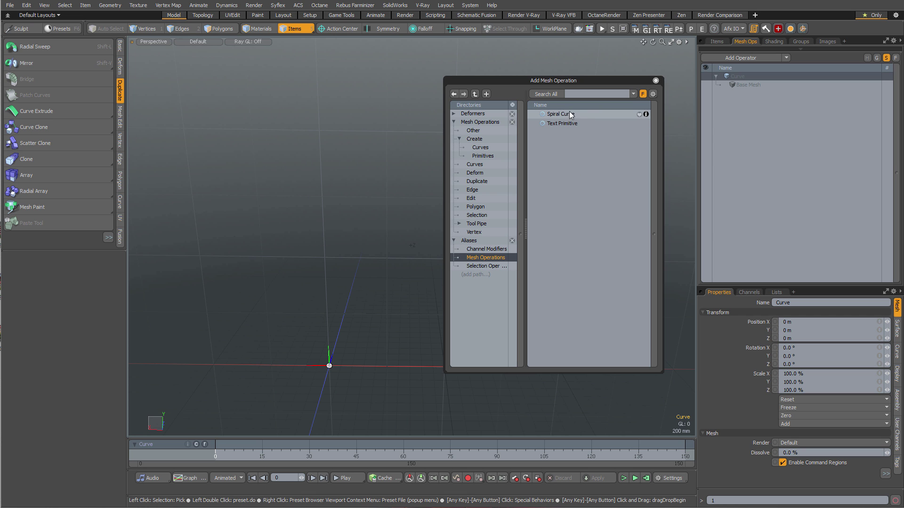
click(479, 267)
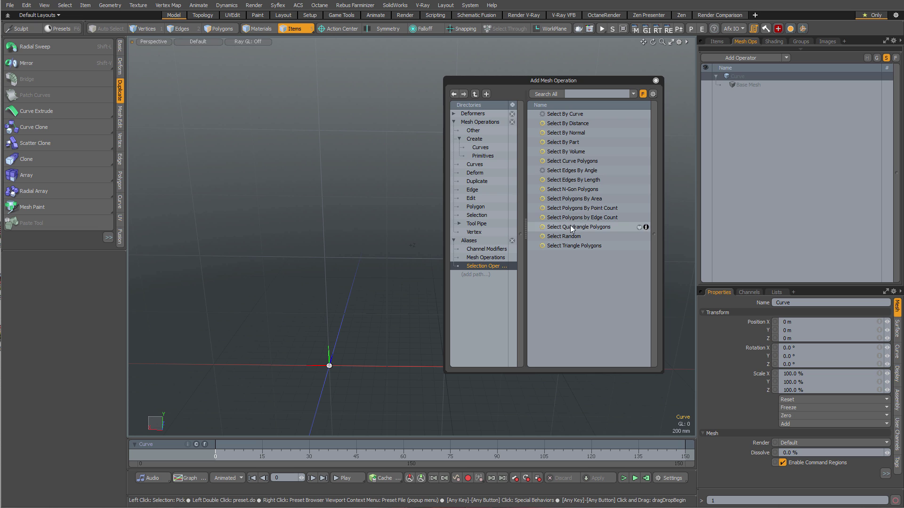
Step: Add a Spiral Curve operation to the Curve mesh
click(478, 258)
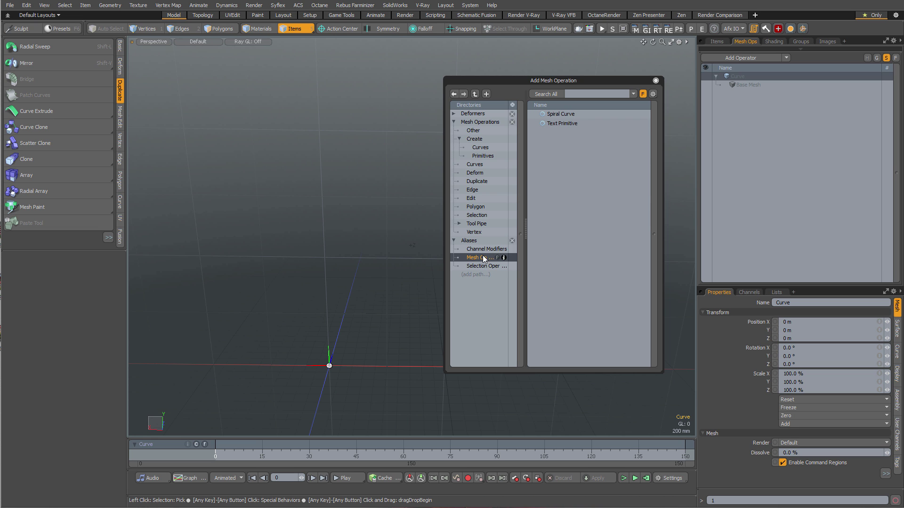
double_click(560, 114)
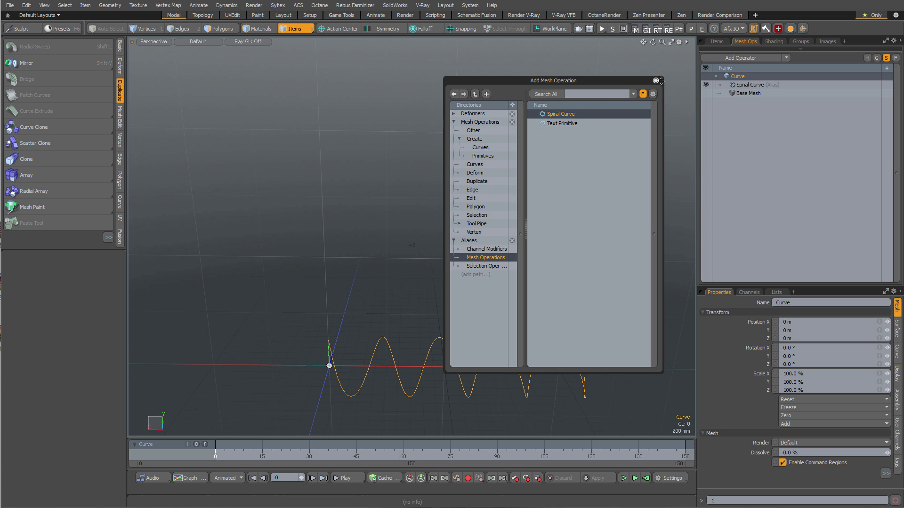
drag(648, 79, 331, 42)
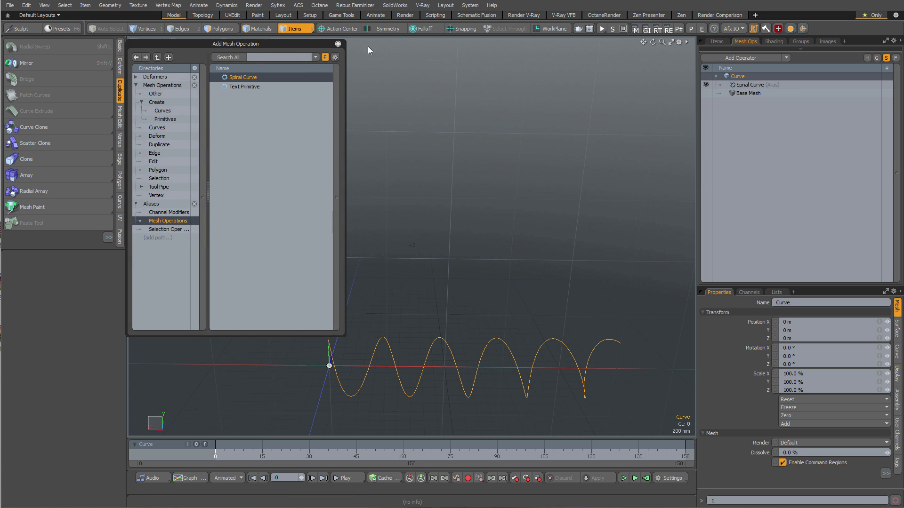
click(338, 43)
alt+drag(496, 297, 444, 202)
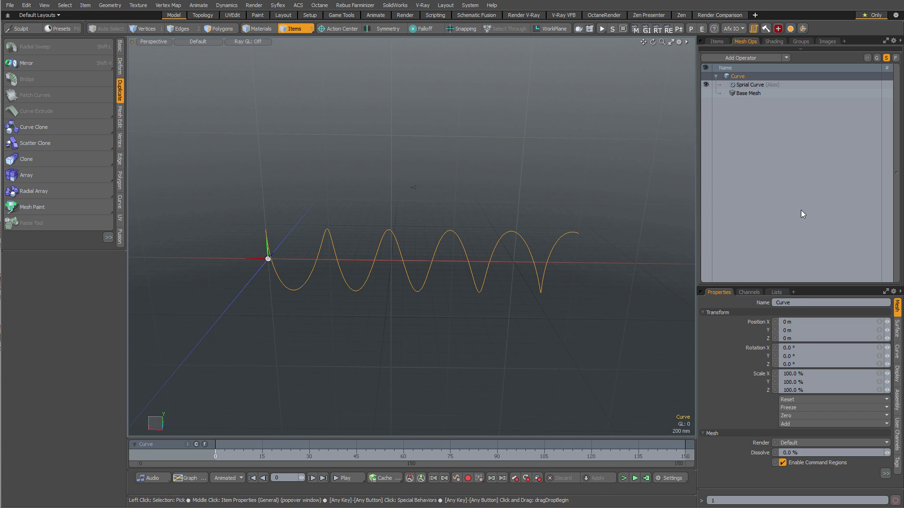
Step: Set the Spiral Curve axis to Y and its taper to 105.5%
click(748, 88)
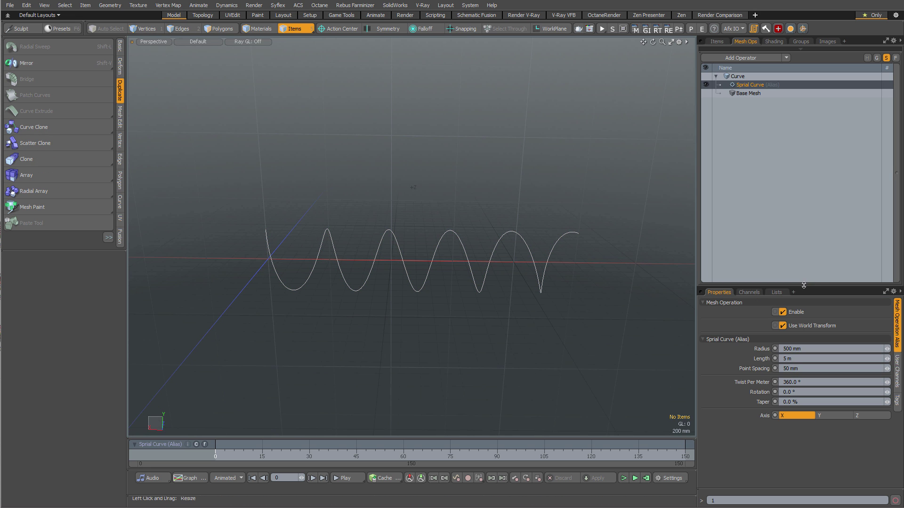
drag(804, 285, 807, 226)
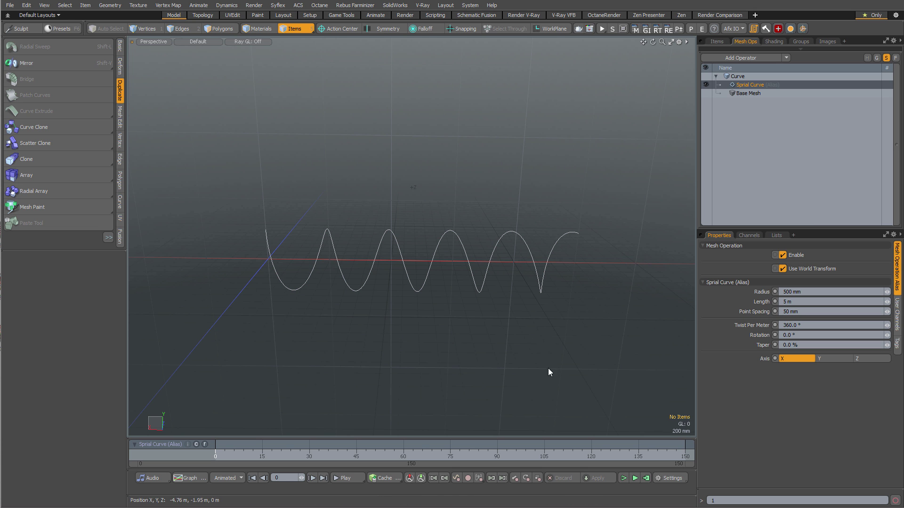
click(828, 359)
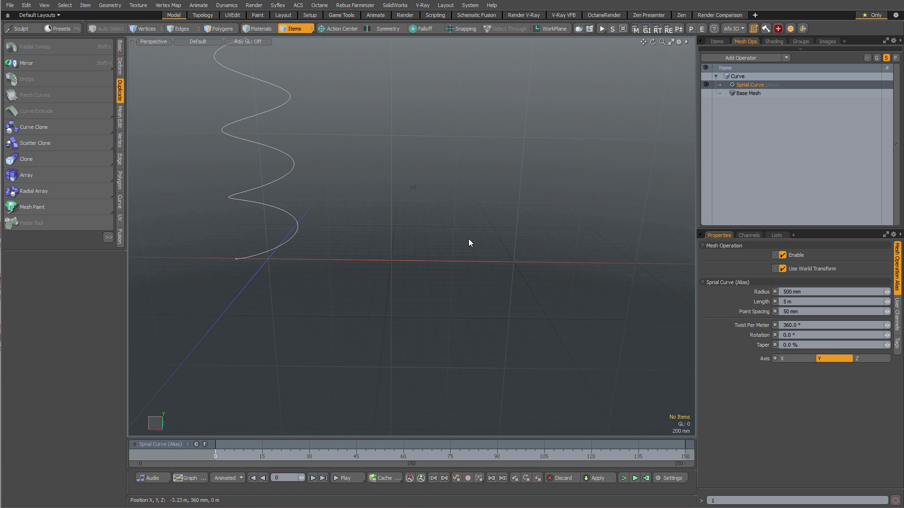
key(a)
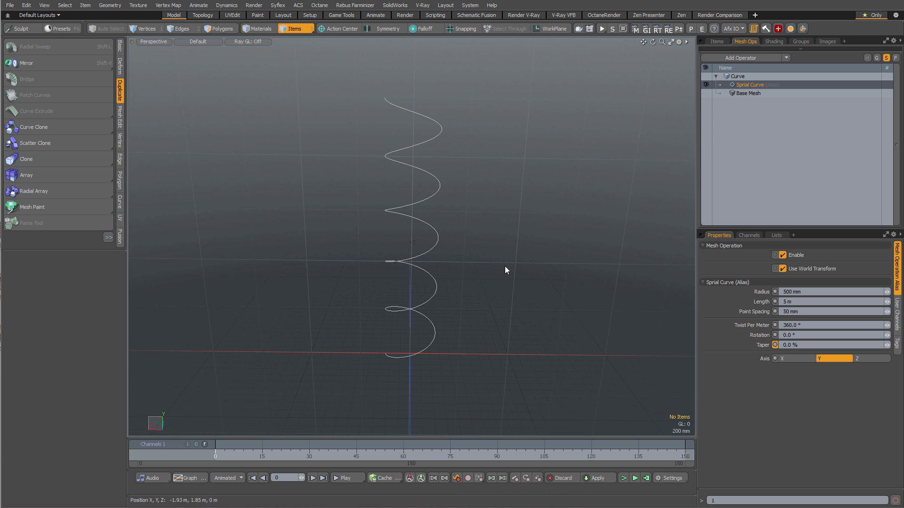
drag(527, 266, 740, 318)
Step: Set the spiral's Twist Per Meter to 657°
click(749, 325)
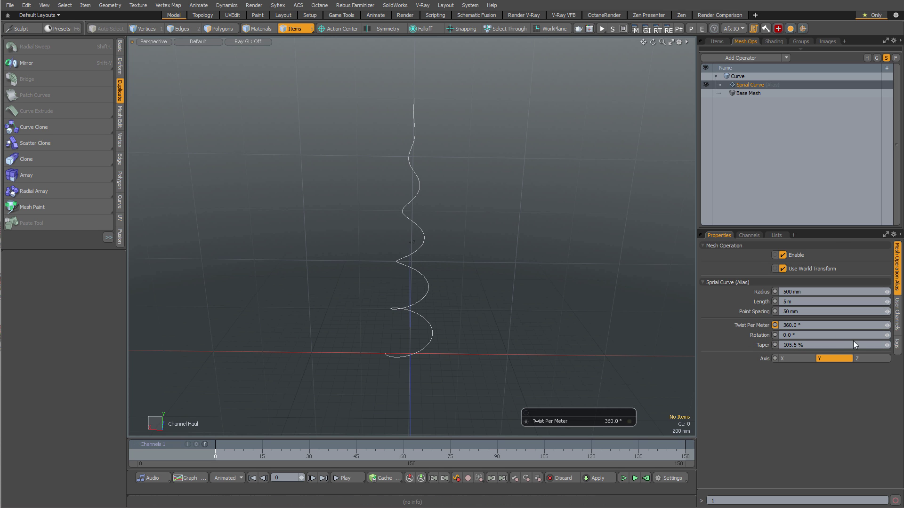
click(822, 324)
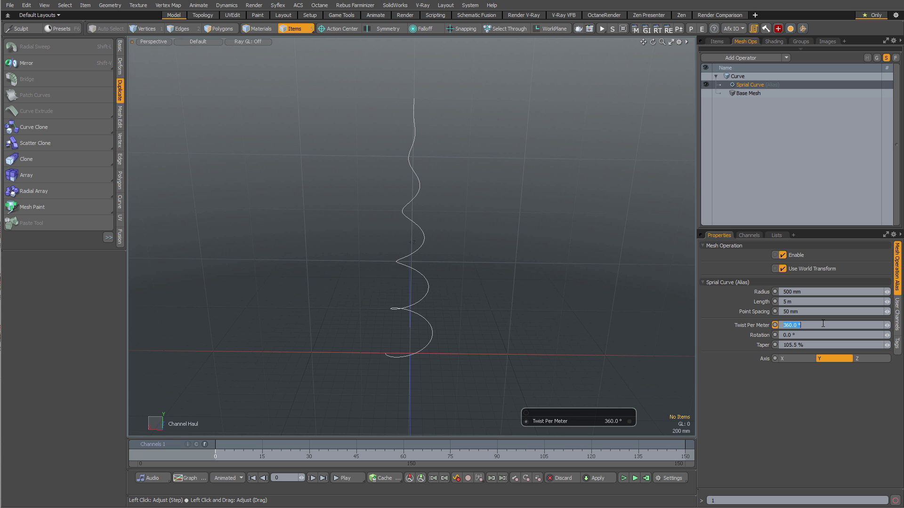
text(657)
key(Return)
alt+drag(464, 256, 444, 253)
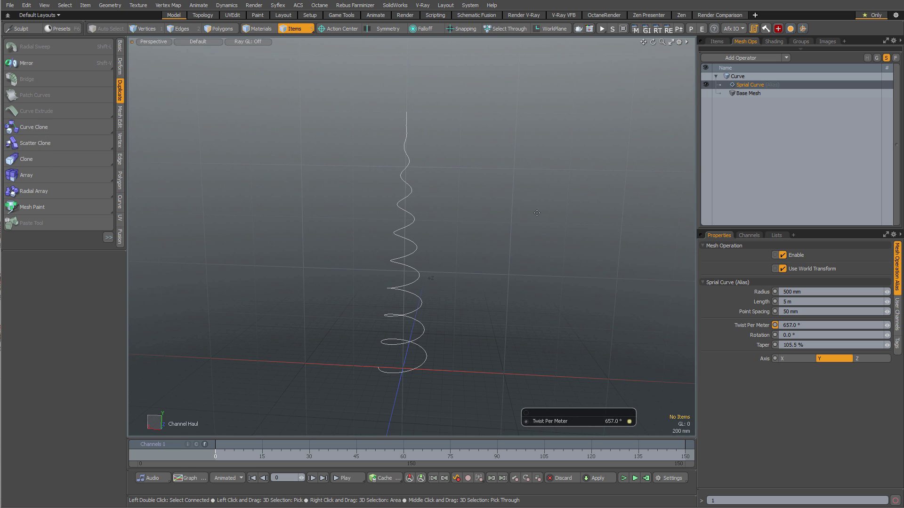
Step: Select the Profile item and view its Mesh Ops stack, which holds only the Base Mesh
click(715, 41)
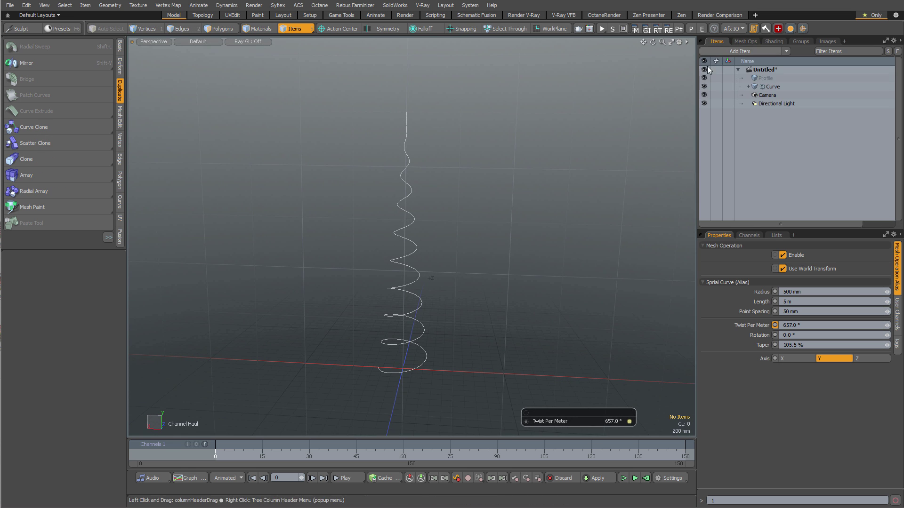
click(762, 78)
click(745, 41)
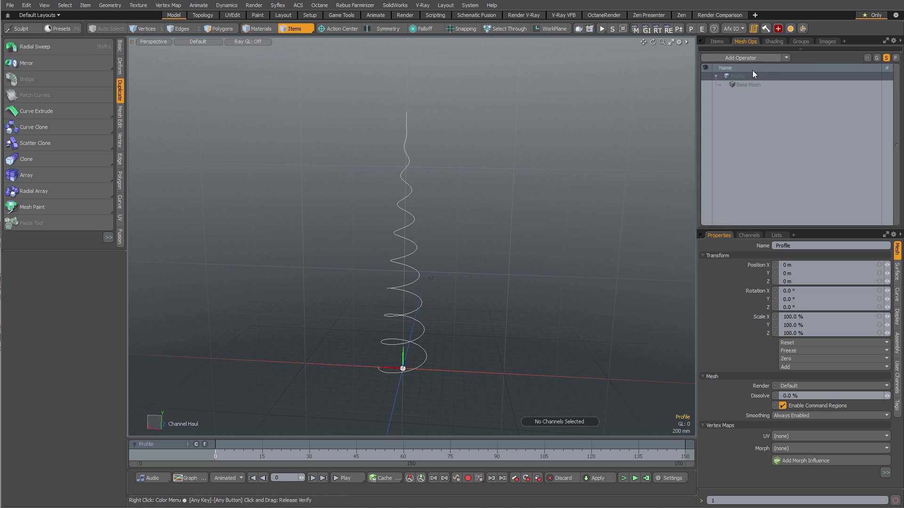
click(787, 49)
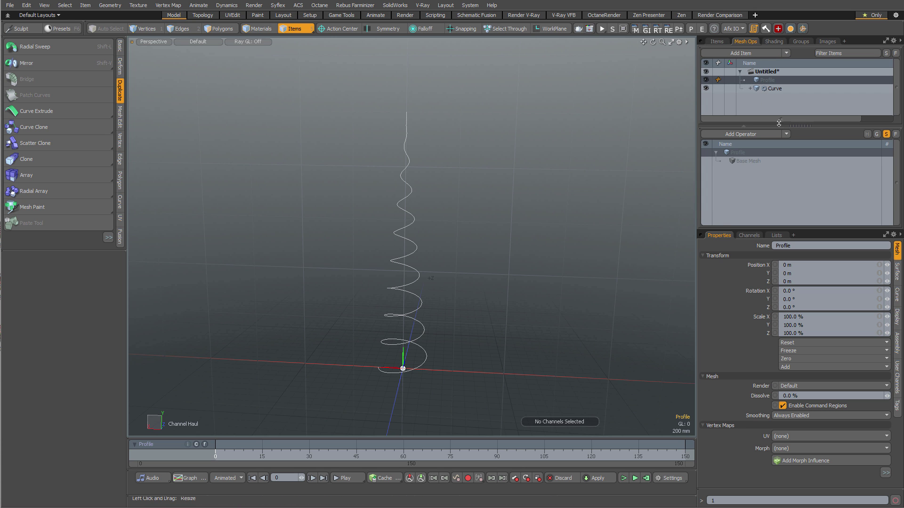
click(749, 129)
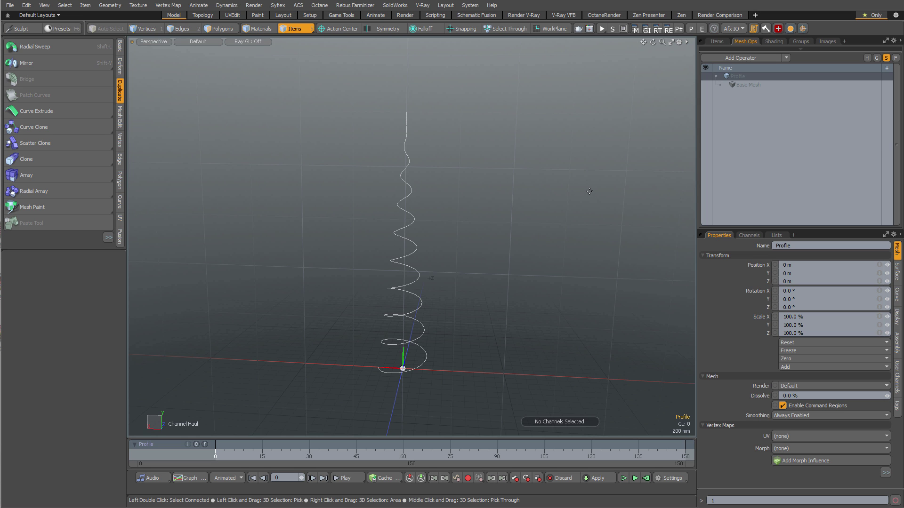
Step: Add an N-Sided operation to Profile and set its Axis to Y
click(730, 56)
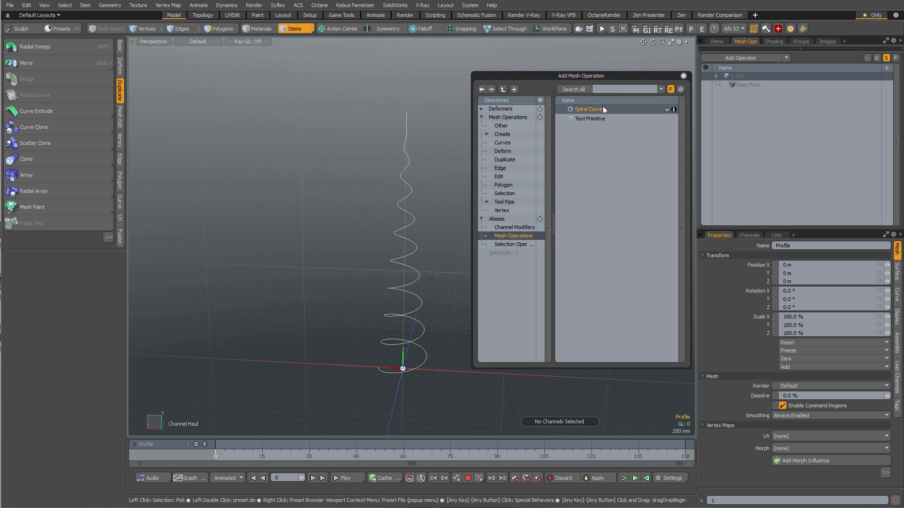
text(n-)
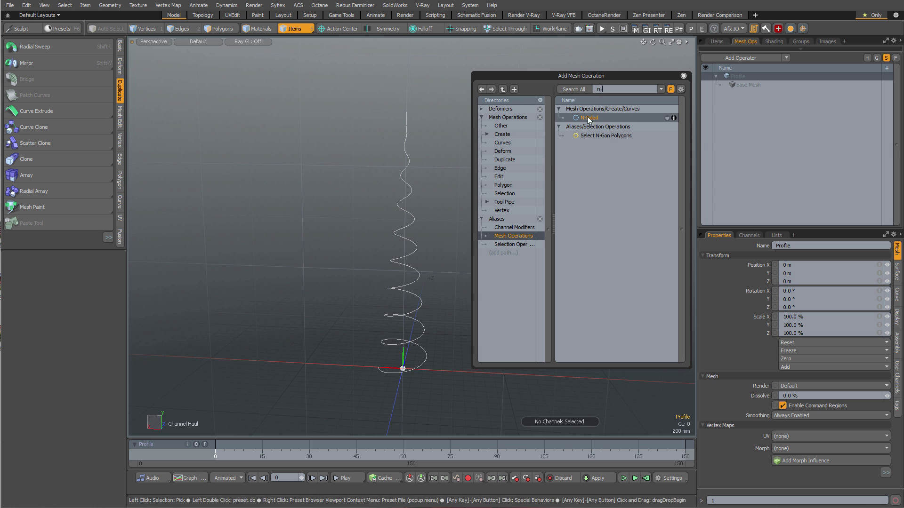
double_click(588, 118)
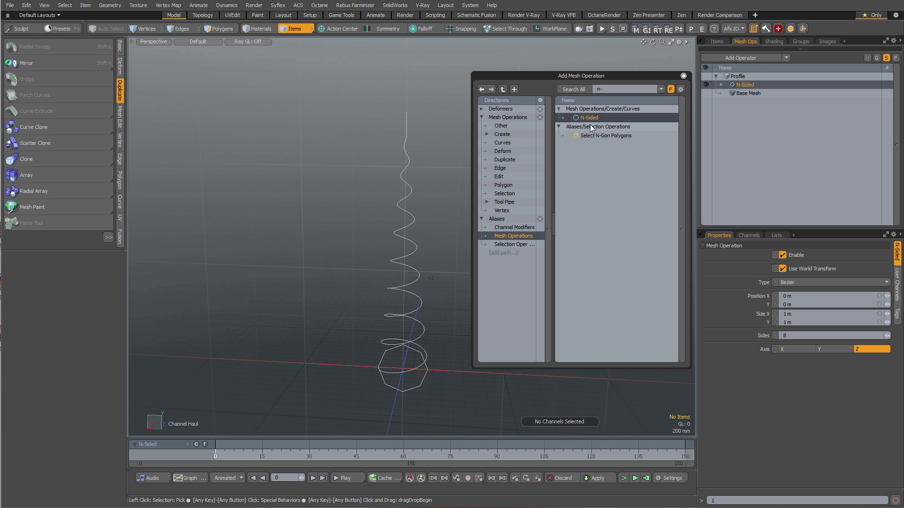
click(683, 76)
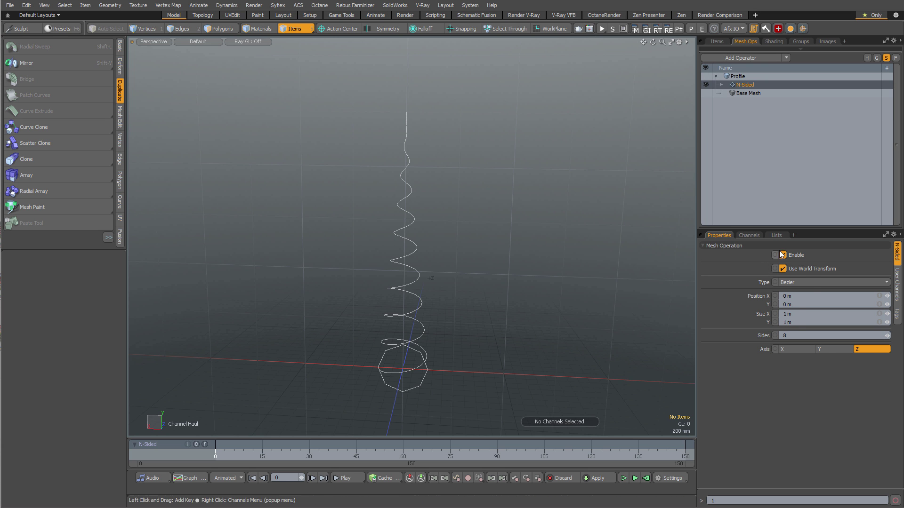
click(823, 348)
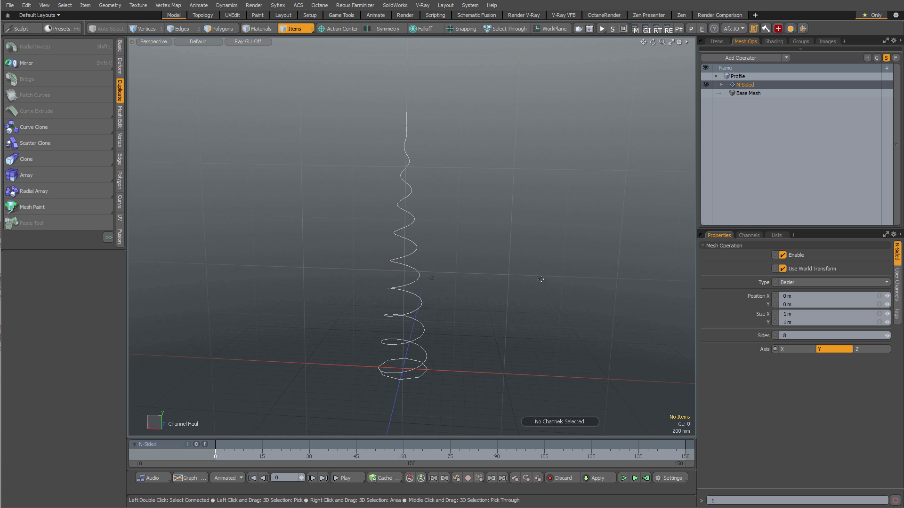
Step: Add a Curve Extrude operation using the Curve spiral as its path
click(743, 57)
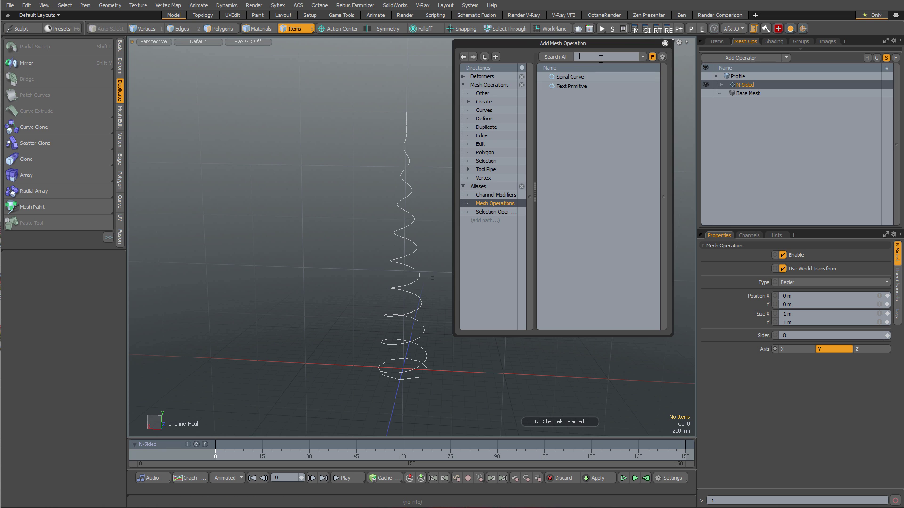
text(curve ex)
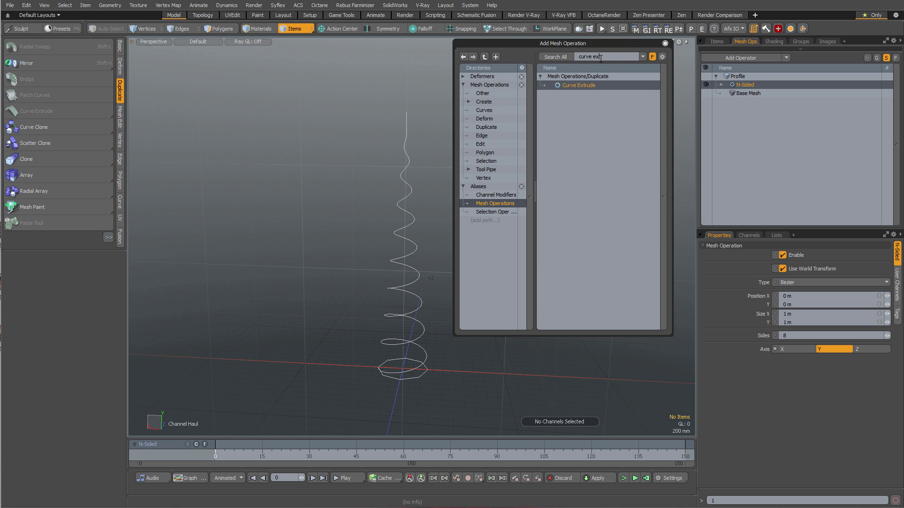
double_click(575, 86)
click(322, 174)
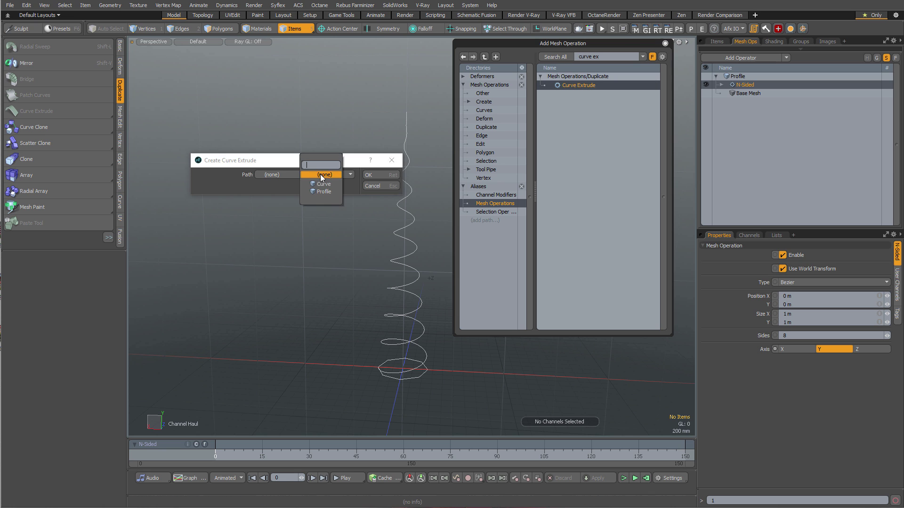
click(323, 185)
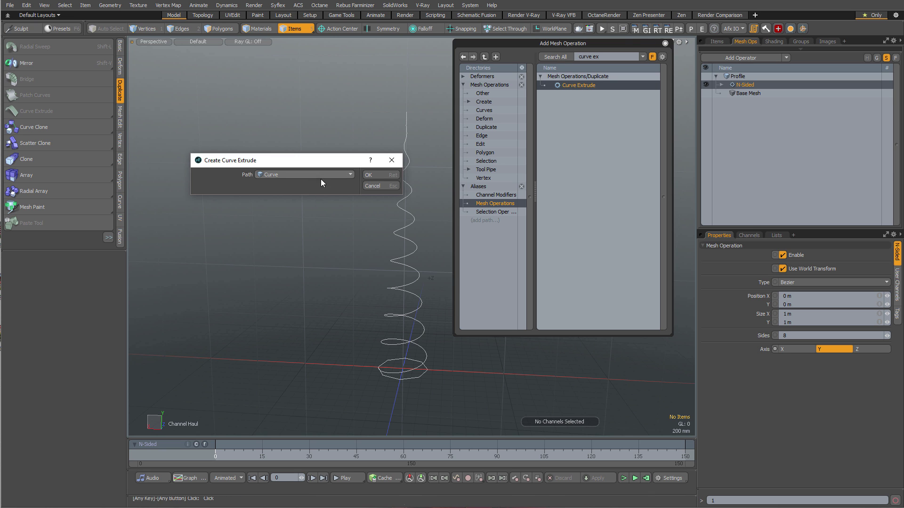
click(378, 177)
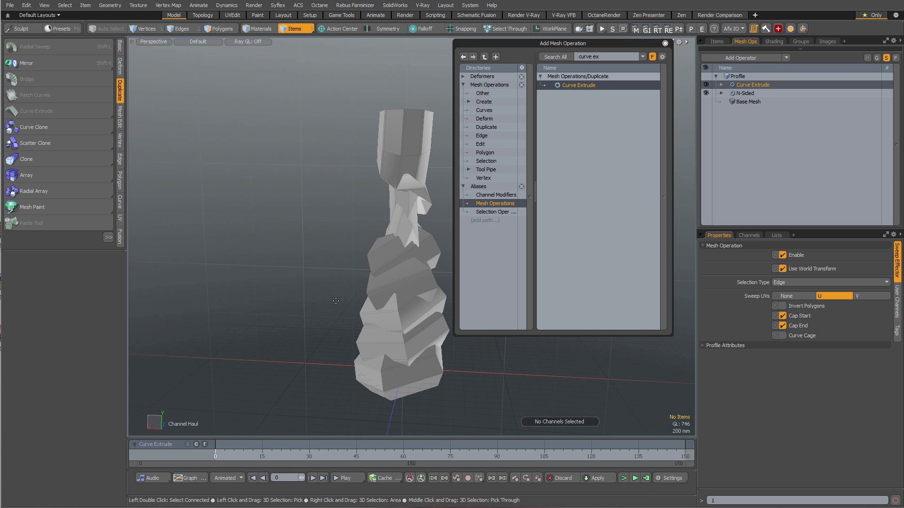
click(665, 43)
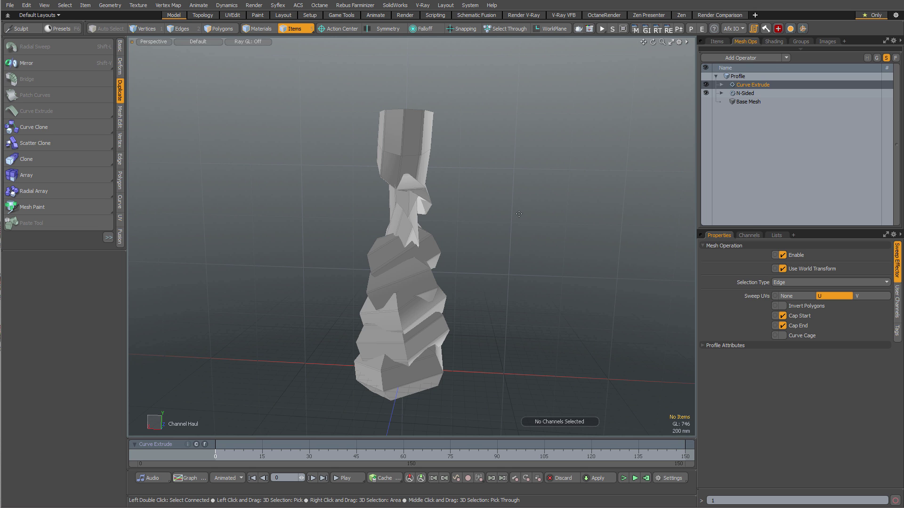
Step: Expand Curve Extrude and Tool Pipe, then enable Curve Cage
click(721, 84)
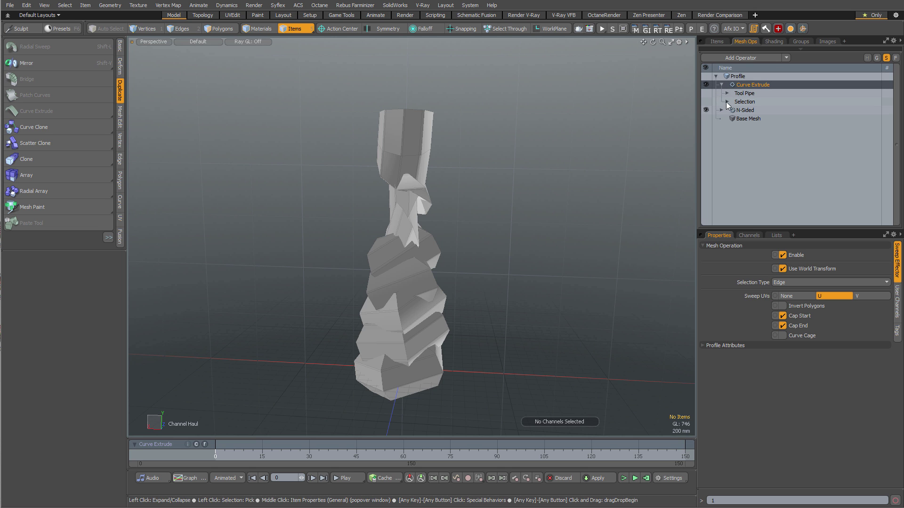
click(726, 93)
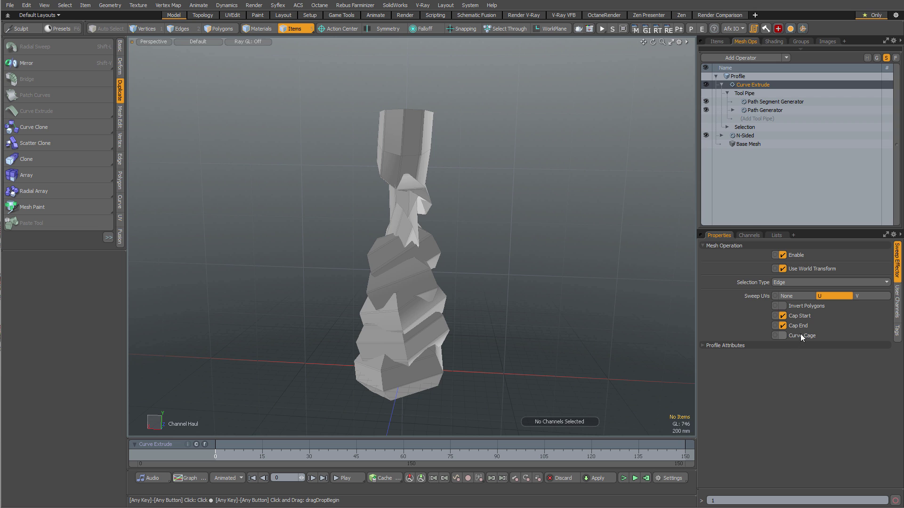
click(782, 336)
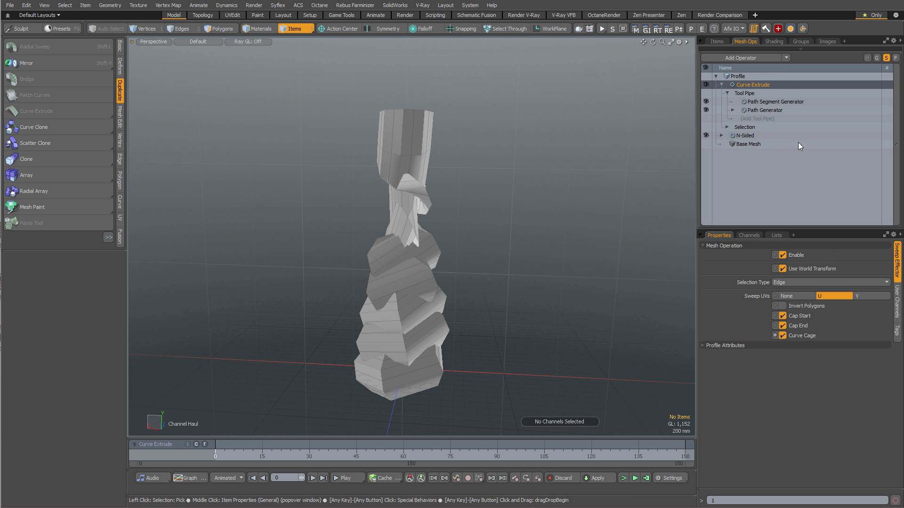
Step: Inspect the N-Sided and Path Segment Generator settings, ending on the Path Segment Generator
click(777, 111)
click(747, 136)
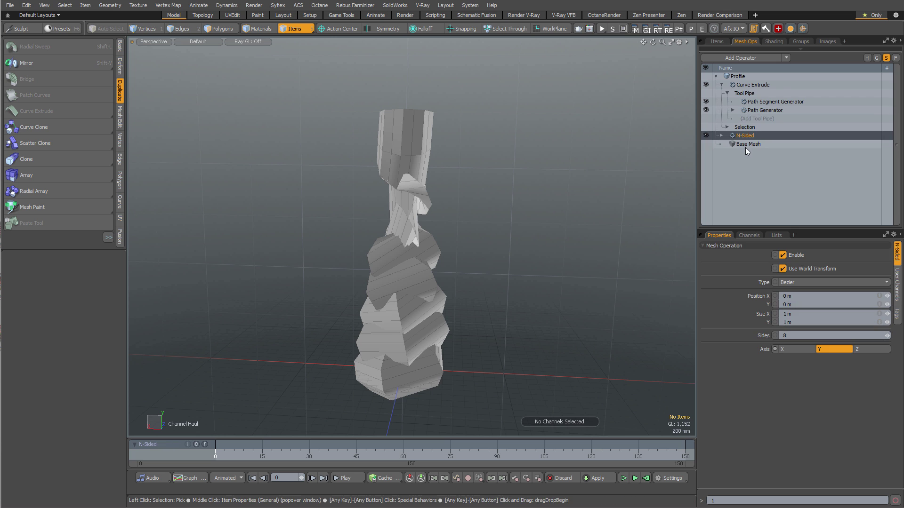
click(759, 103)
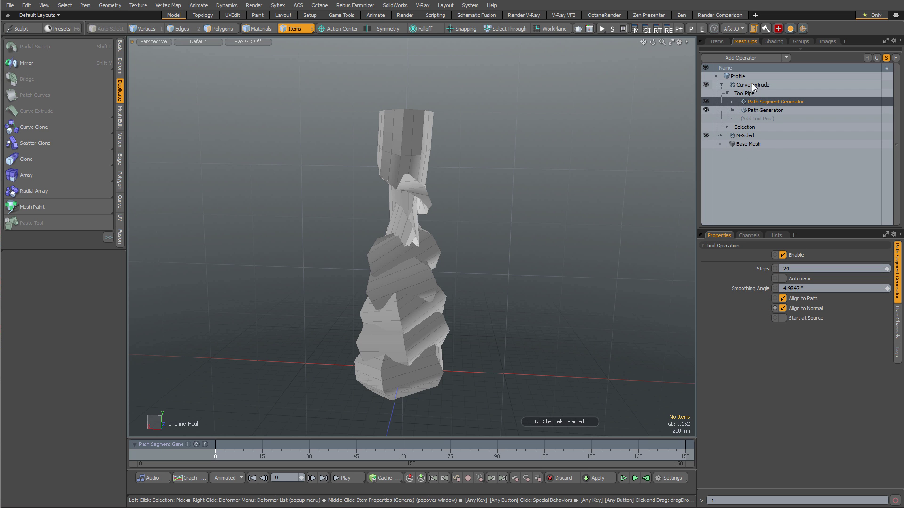
click(752, 85)
click(721, 84)
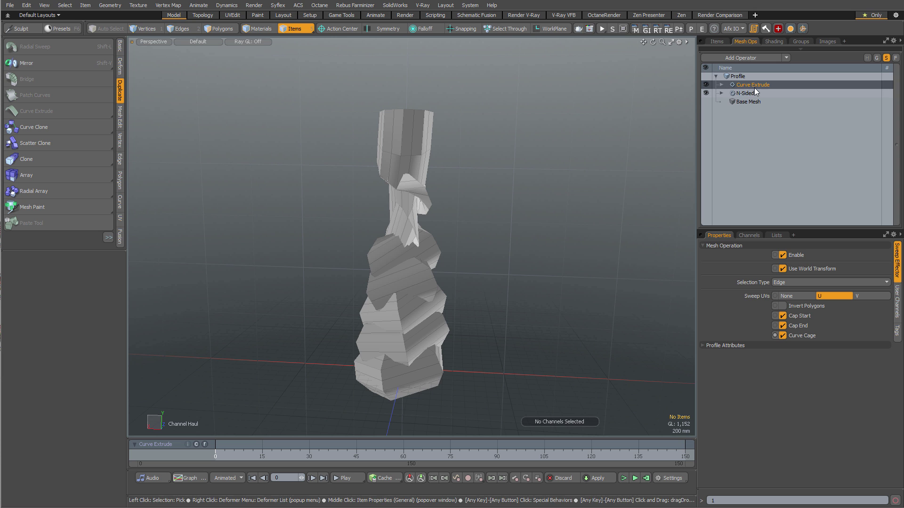
click(722, 86)
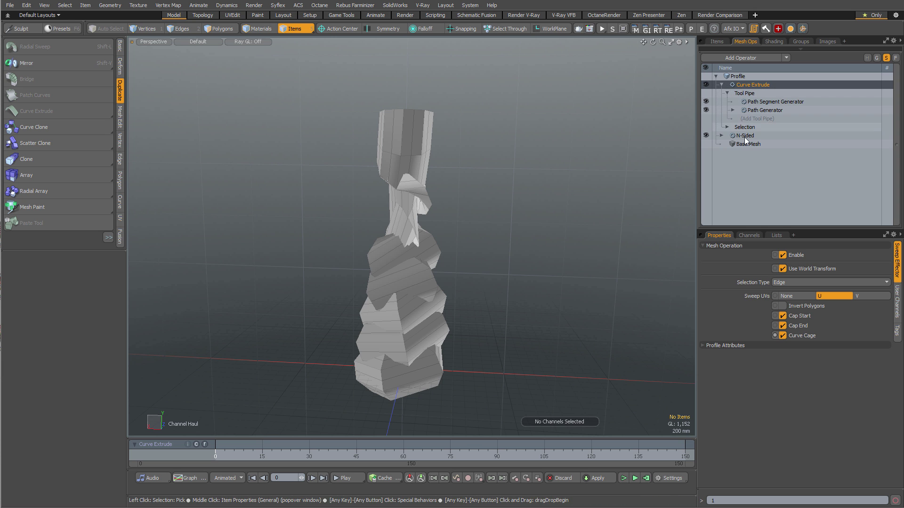
click(720, 85)
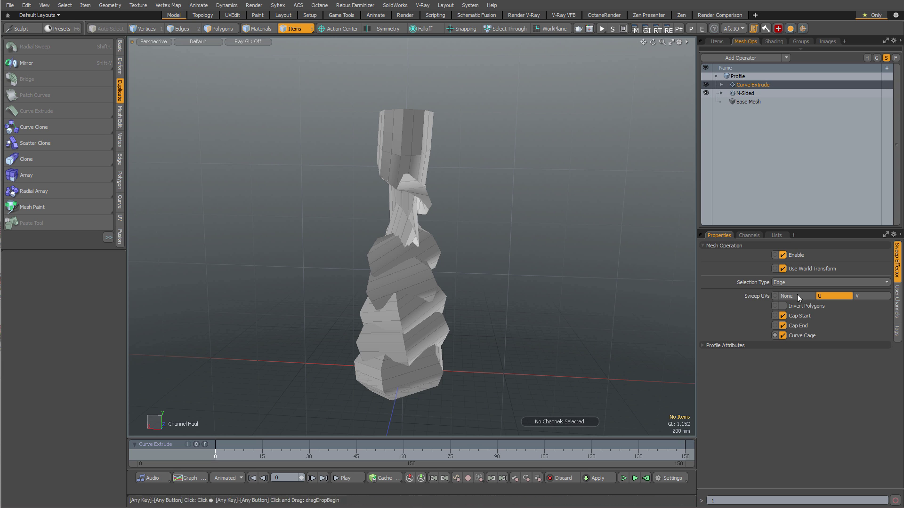
click(721, 84)
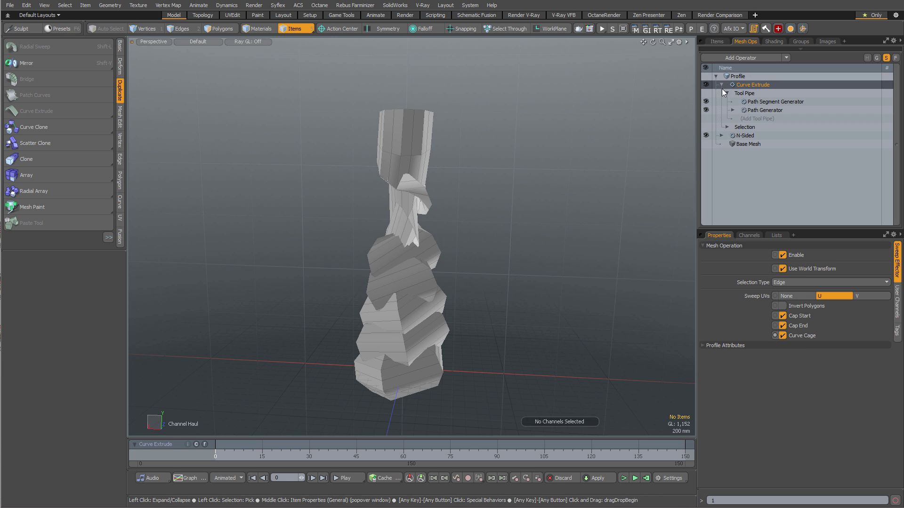
click(772, 101)
Step: Raise the Path Segment Generator steps to 172, passing through 159
click(797, 268)
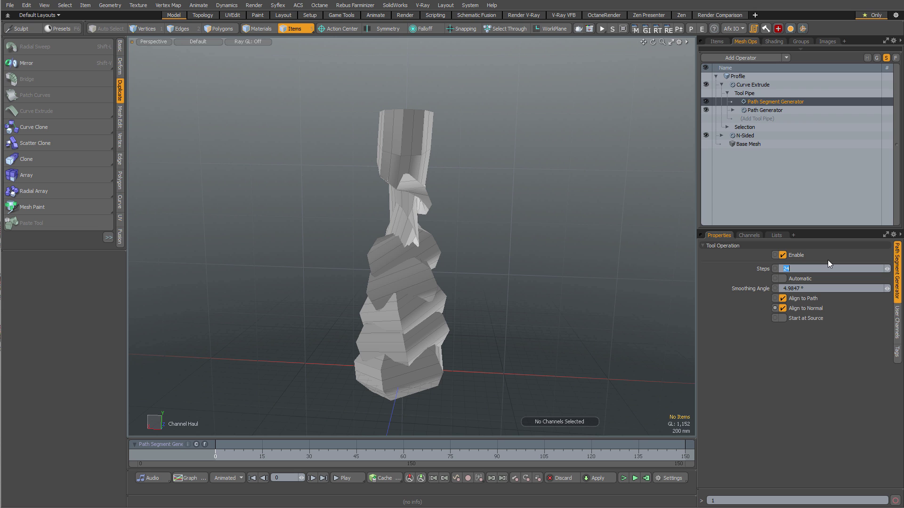
text(159)
key(Return)
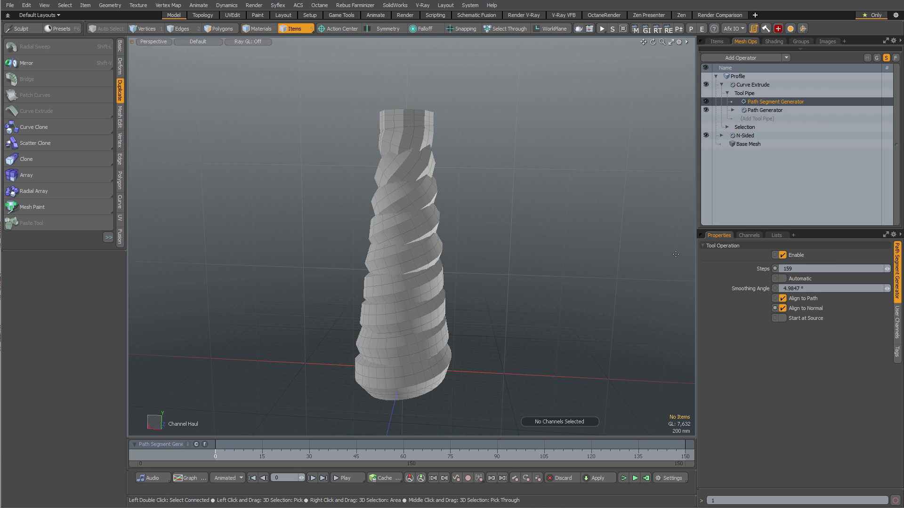
click(798, 269)
text(172)
key(Return)
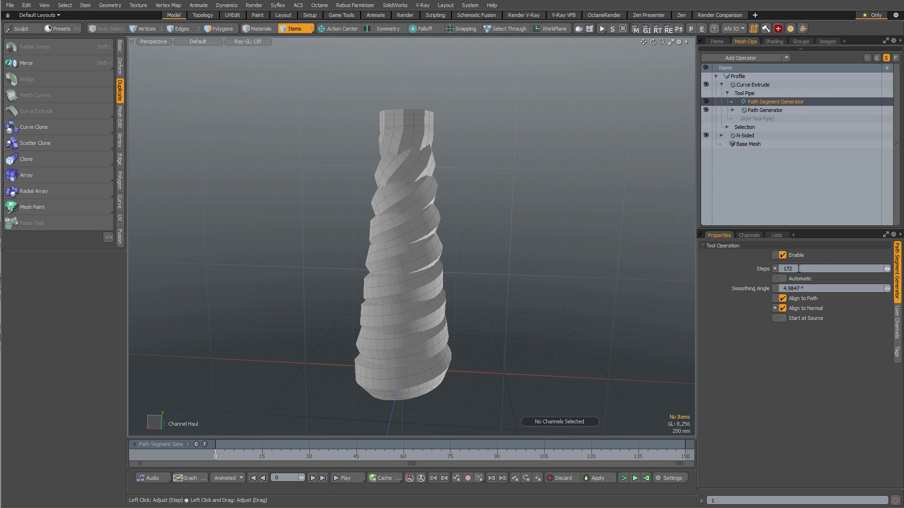
click(758, 111)
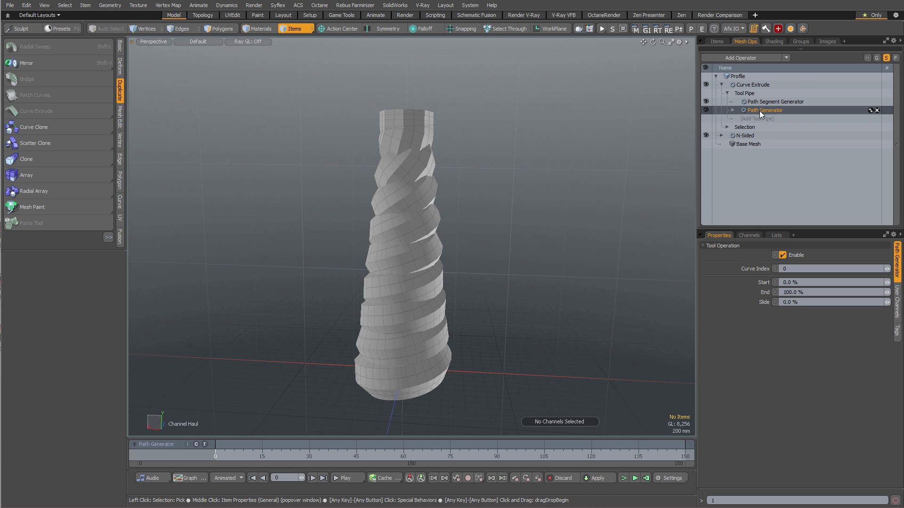
click(767, 102)
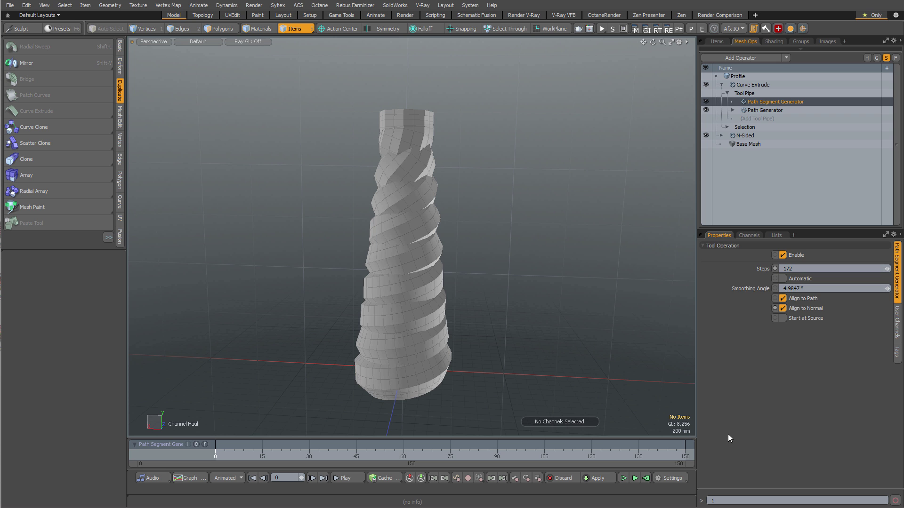
Step: Select the N-Sided Size X and Size Y channels and haul them down to about 215 mm
click(746, 135)
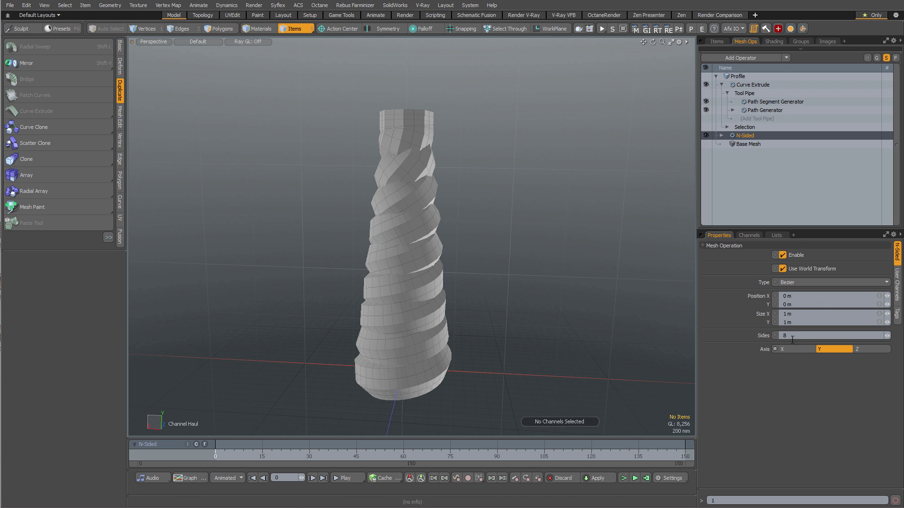
click(759, 323)
shift+click(758, 314)
drag(566, 410, 569, 250)
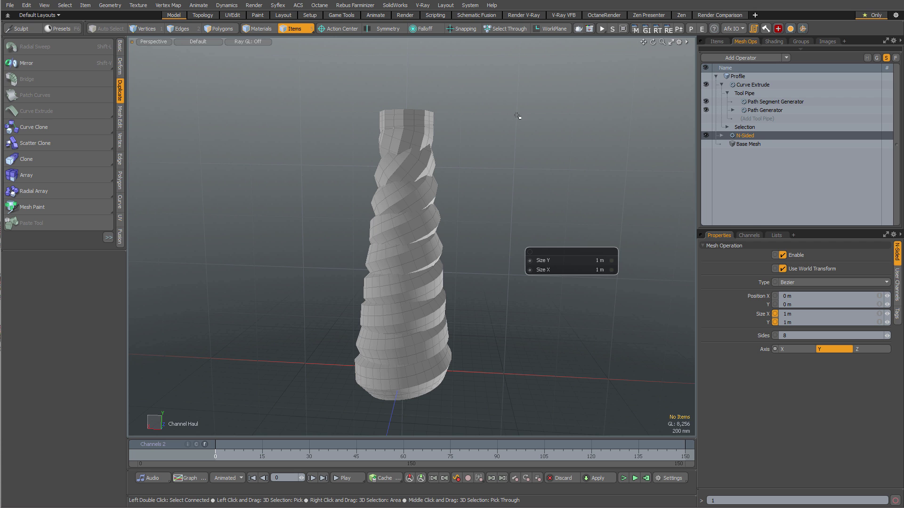
key(3)
key(c)
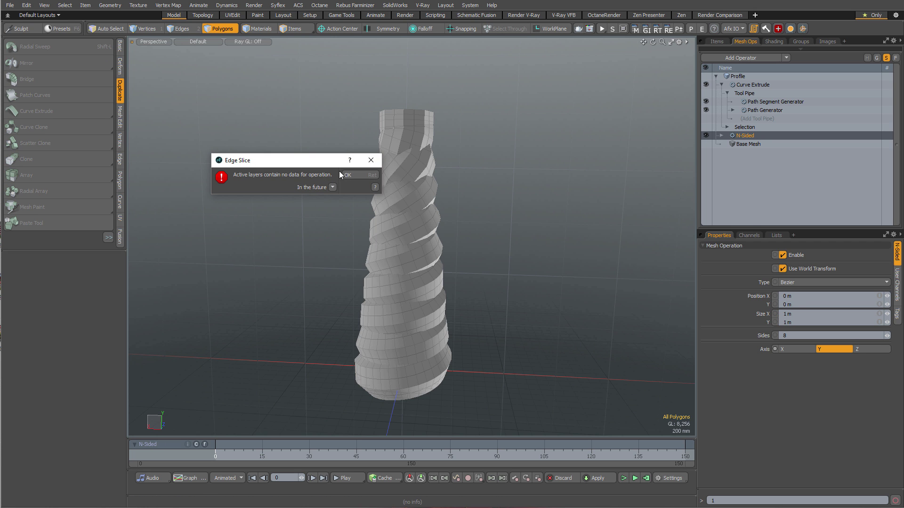
click(371, 160)
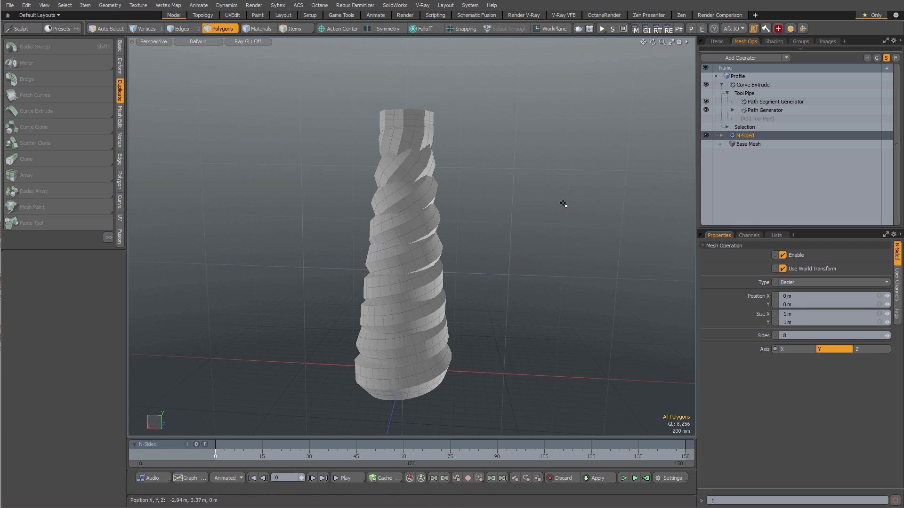
key(5)
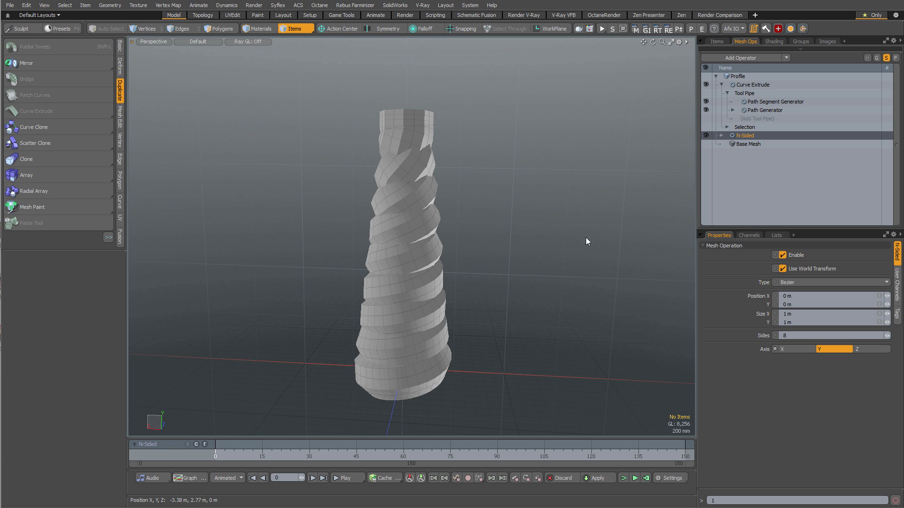
drag(759, 314, 758, 322)
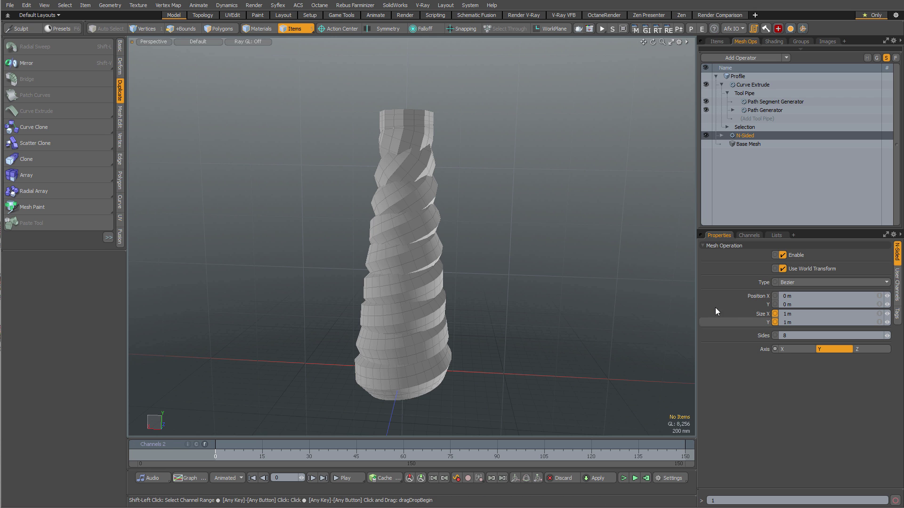
key(ctrl+shift+h)
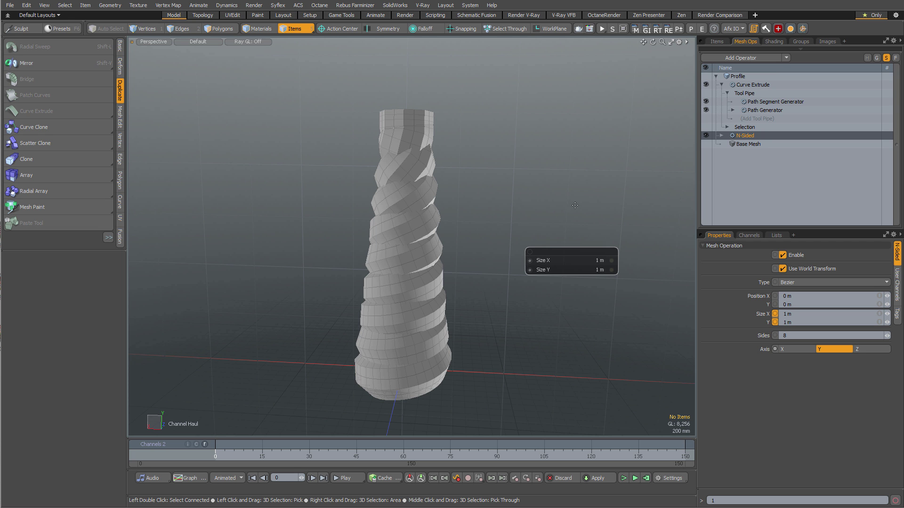
drag(470, 278, 432, 279)
Step: Set the N-Sided Sides to 3 after trying 26, then zoom out to the whole helix
click(761, 337)
click(798, 336)
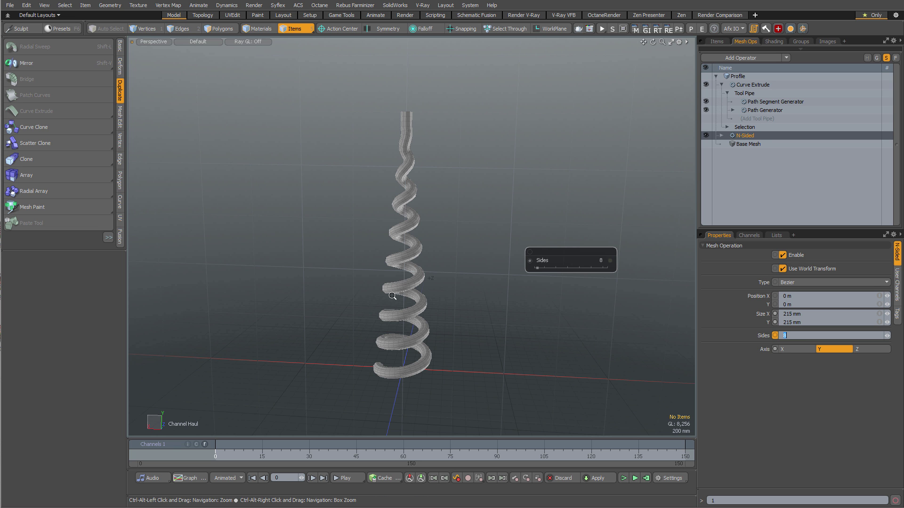
scroll(392, 288, up, 5)
click(810, 335)
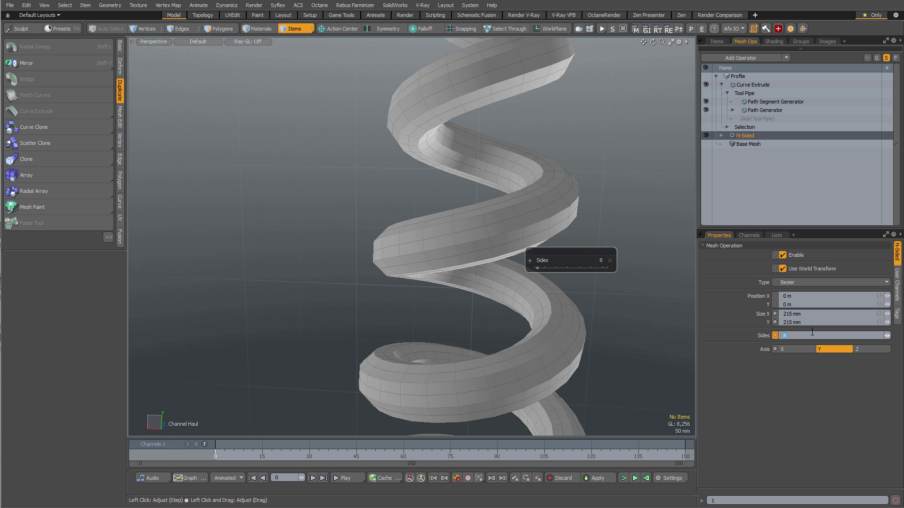
text(26)
key(Return)
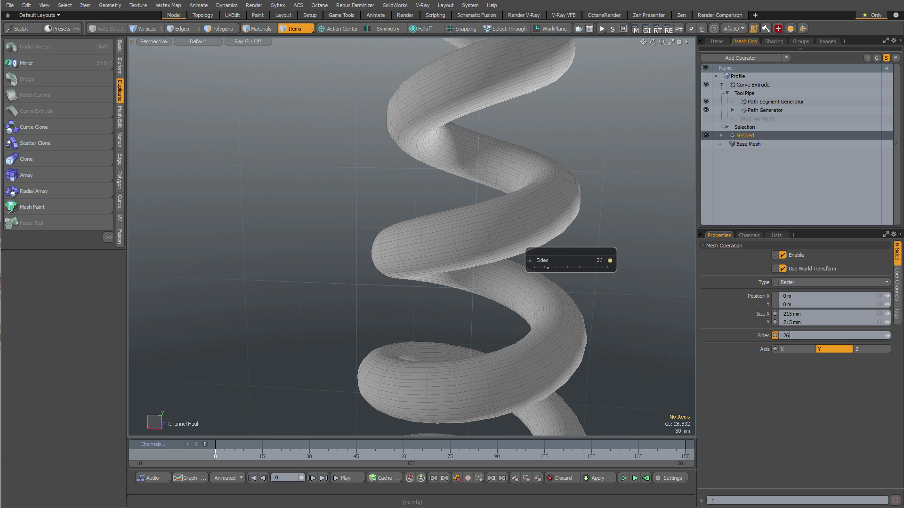
key(Return)
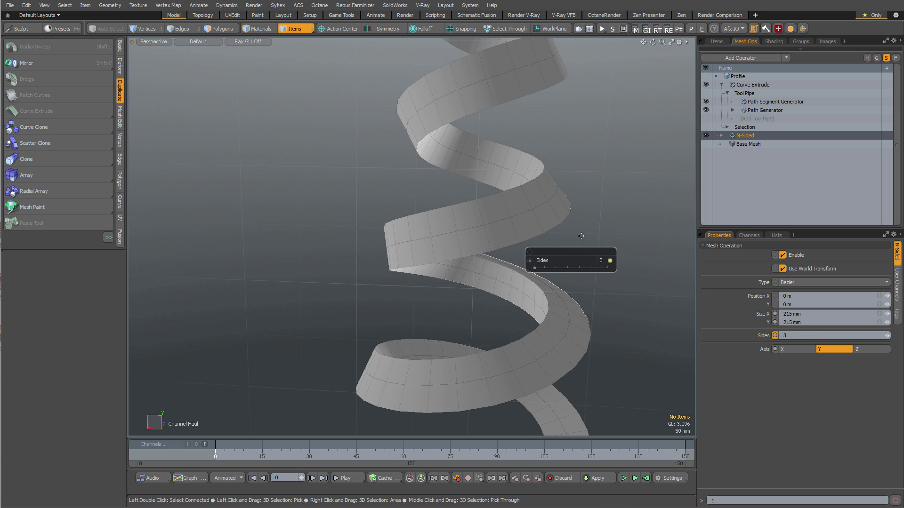
alt+drag(595, 213, 445, 344)
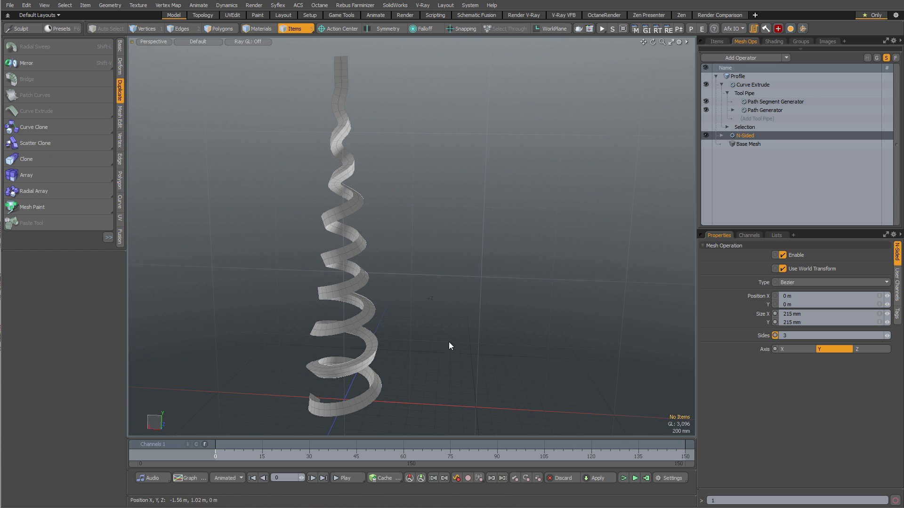
Step: Add a Mirror operation from the Duplicate category to the top of the Profile mesh's stack
click(737, 76)
click(721, 84)
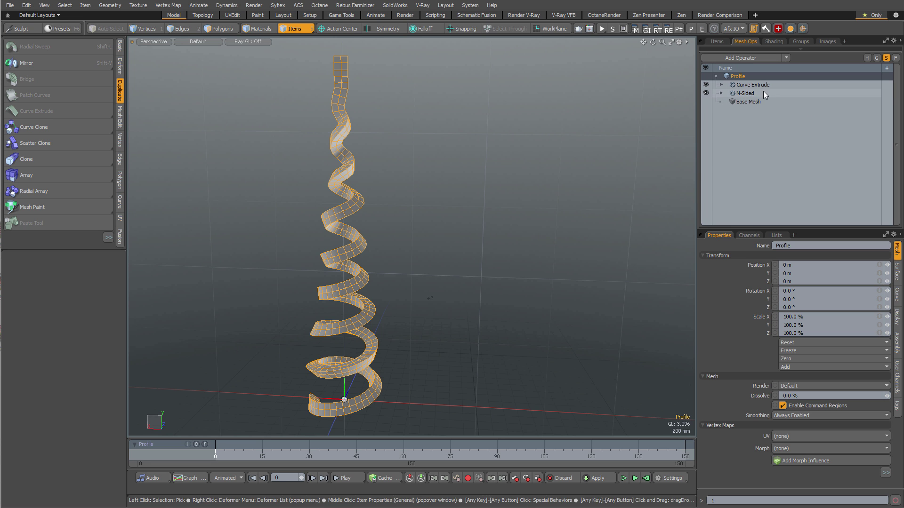
click(734, 60)
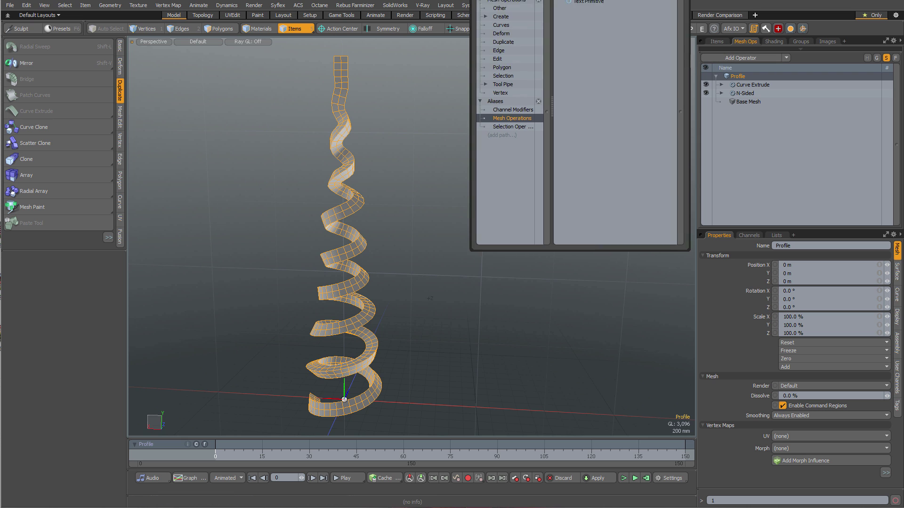
click(584, 10)
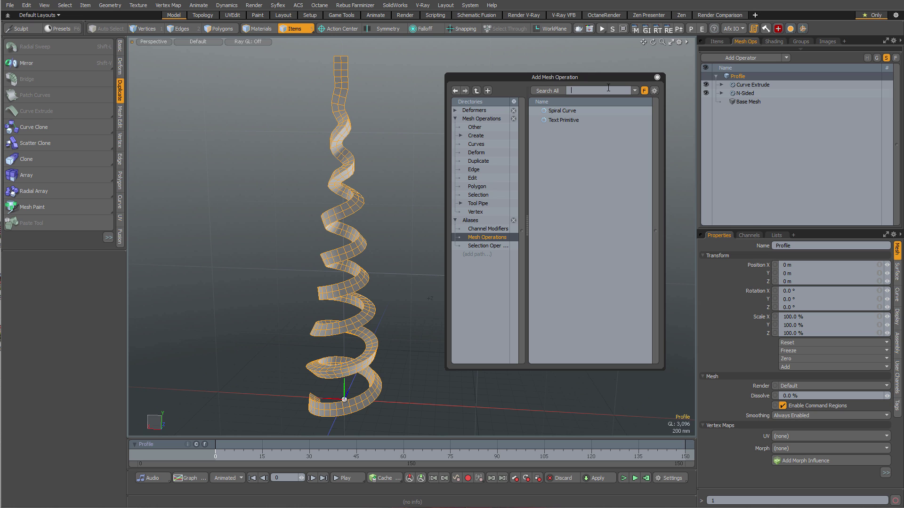
text(mirr)
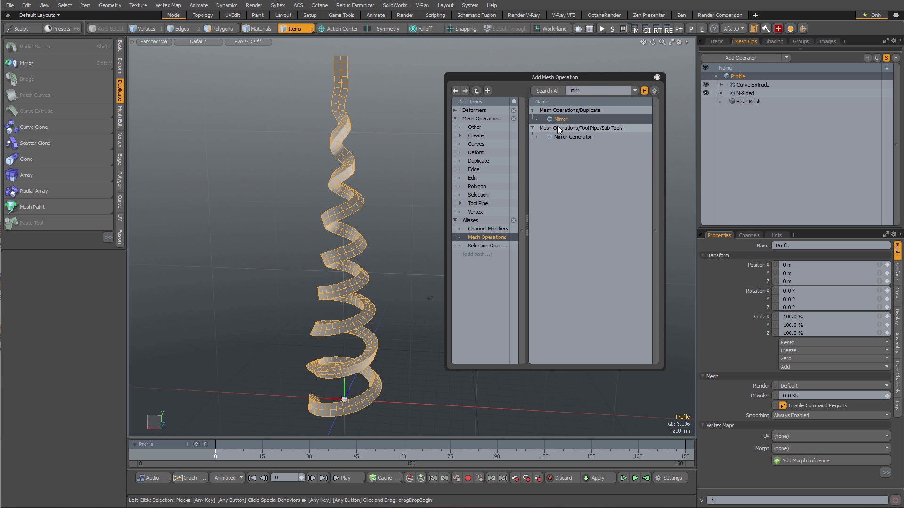
click(480, 161)
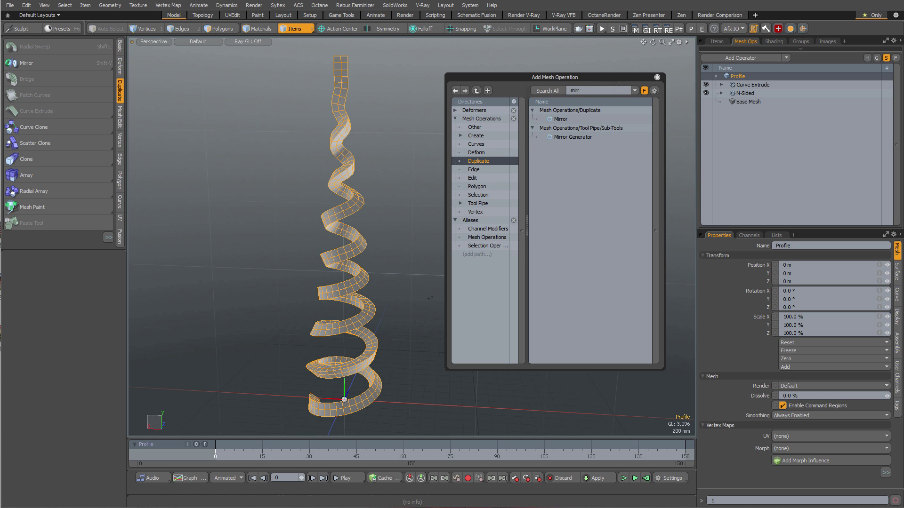
click(560, 96)
key(BackSpace)
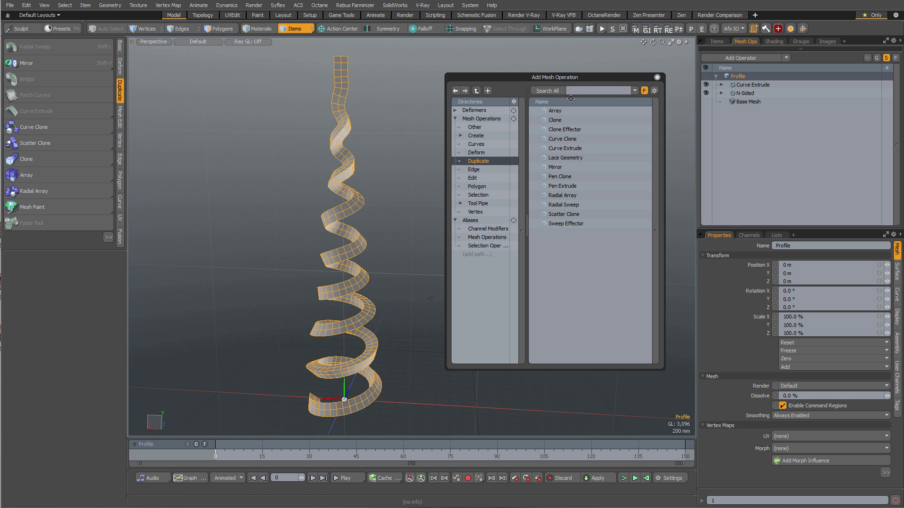
double_click(555, 167)
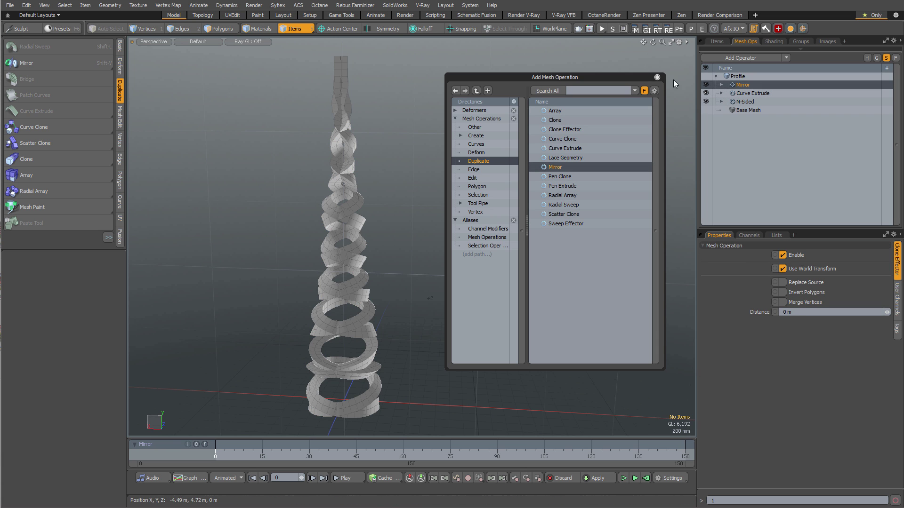
Step: Expand the Mirror's Tool Pipe and show the Mirror Generator settings
click(658, 77)
click(721, 84)
click(727, 94)
click(763, 103)
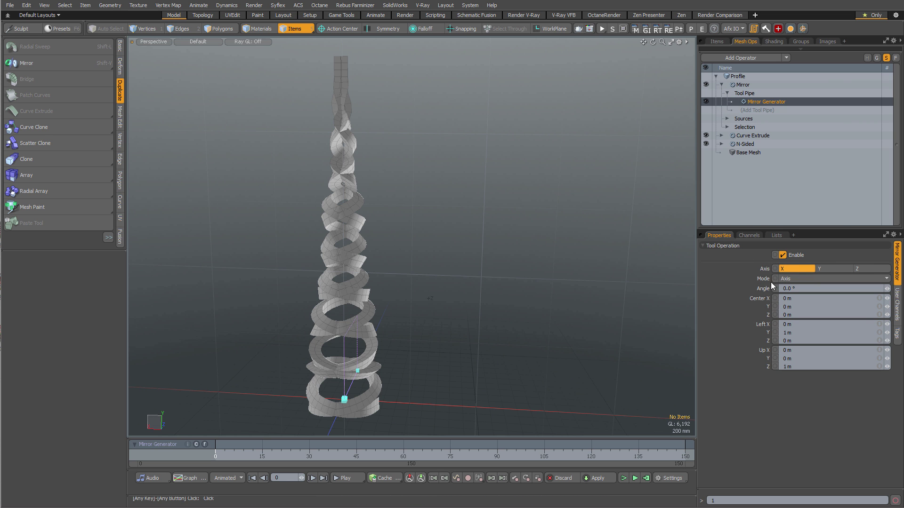
Step: Set the Mirror Generator's Center X to -1.395 m and expand the mirror's selection slot
click(721, 301)
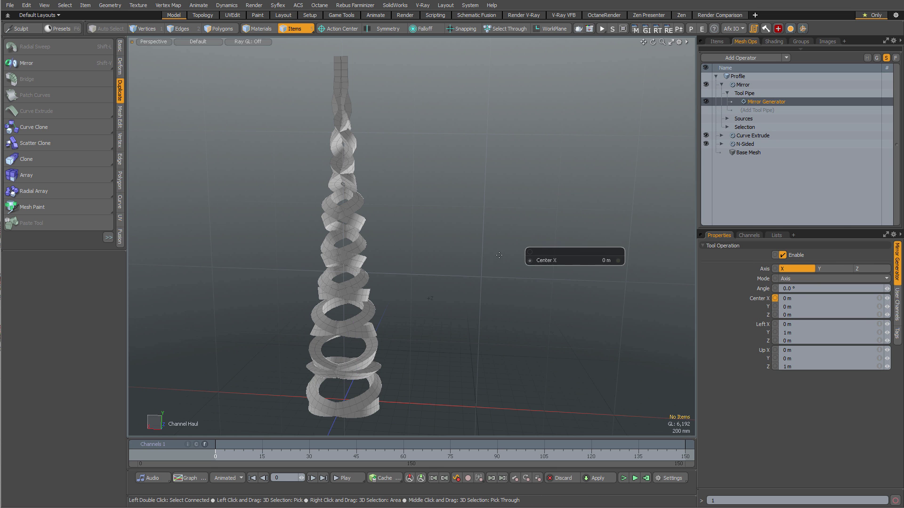
drag(502, 254, 352, 295)
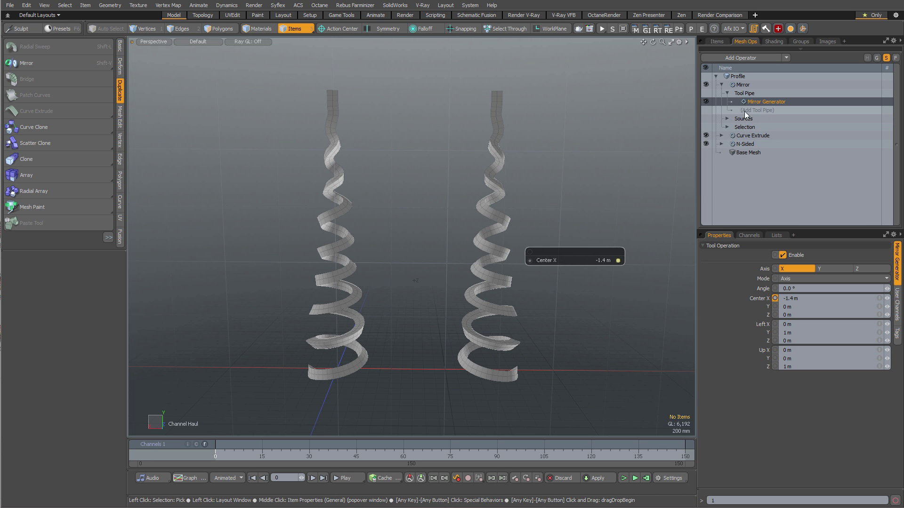
drag(484, 248, 486, 248)
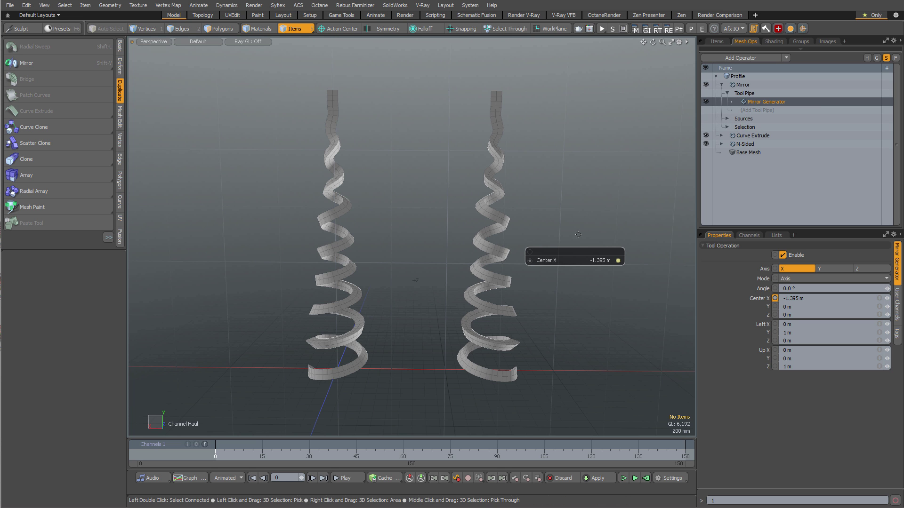
click(727, 127)
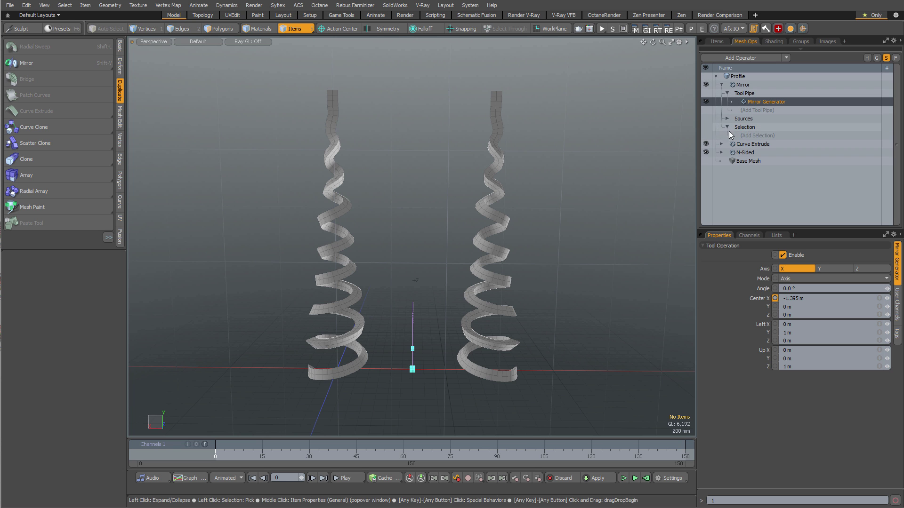
Step: Put Select By Volume from Selection Operations into the Mirror's selection and expand its Sources entry
click(752, 135)
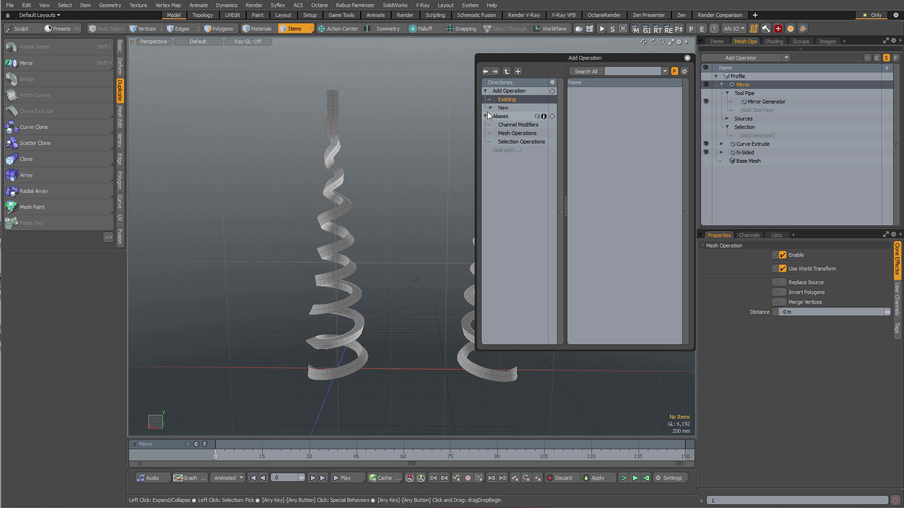
click(491, 108)
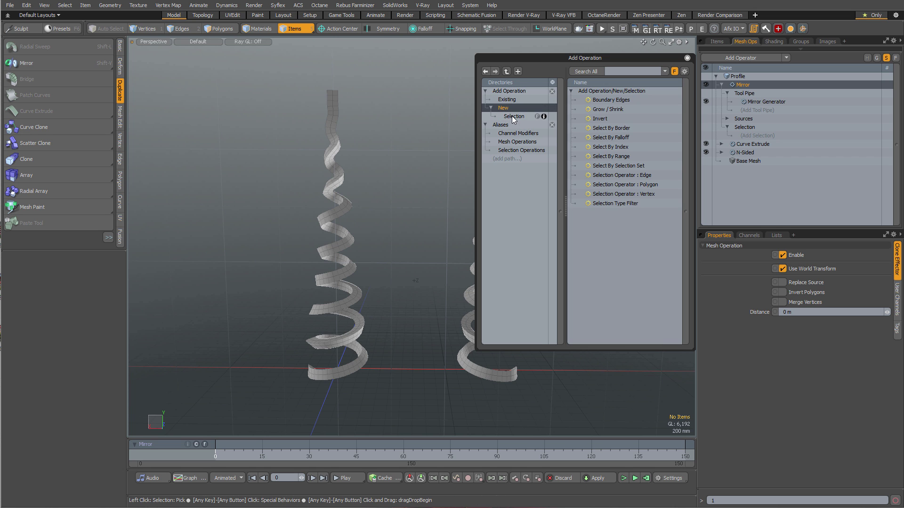
click(513, 116)
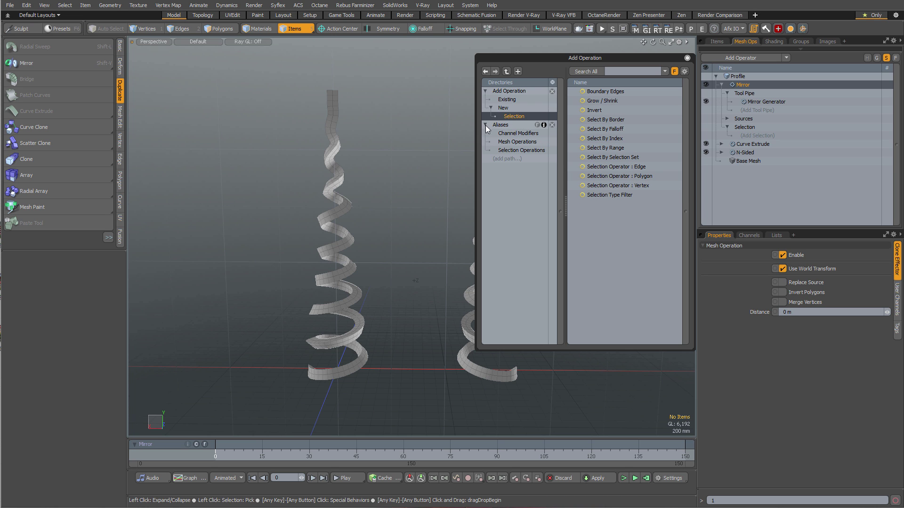
click(515, 150)
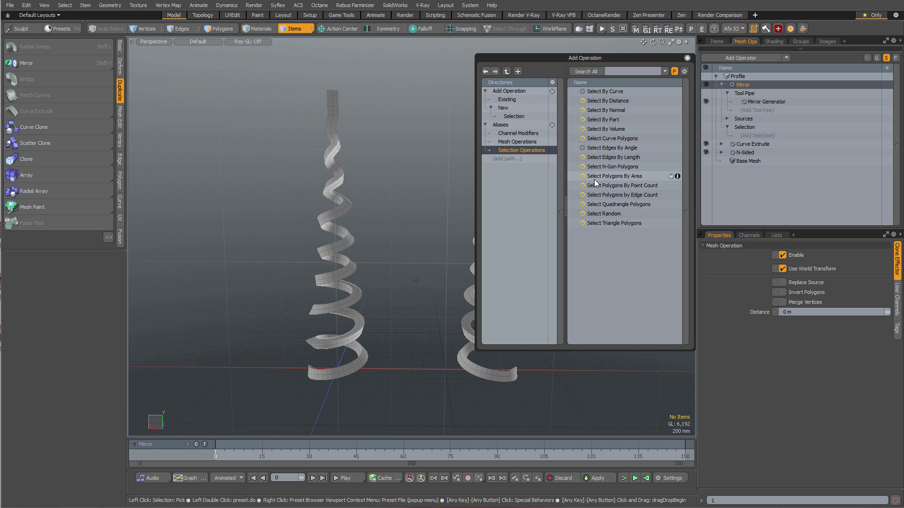
click(513, 116)
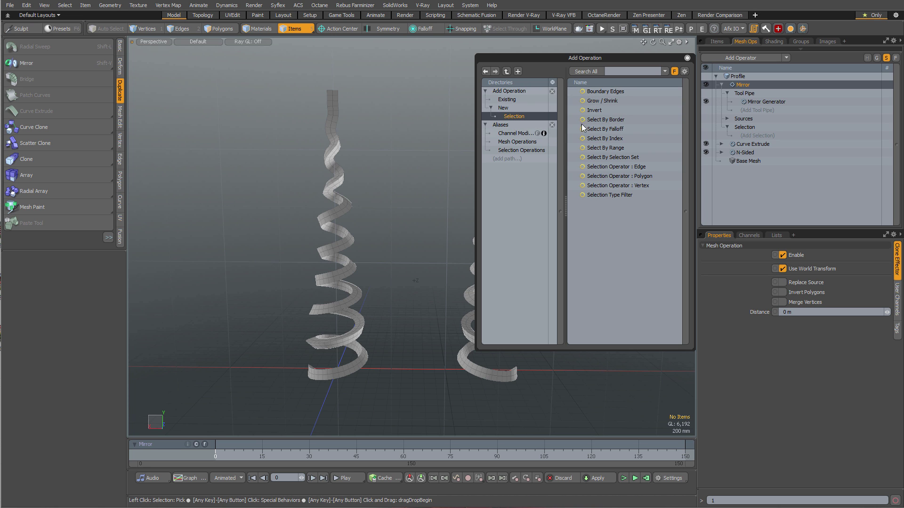
click(516, 141)
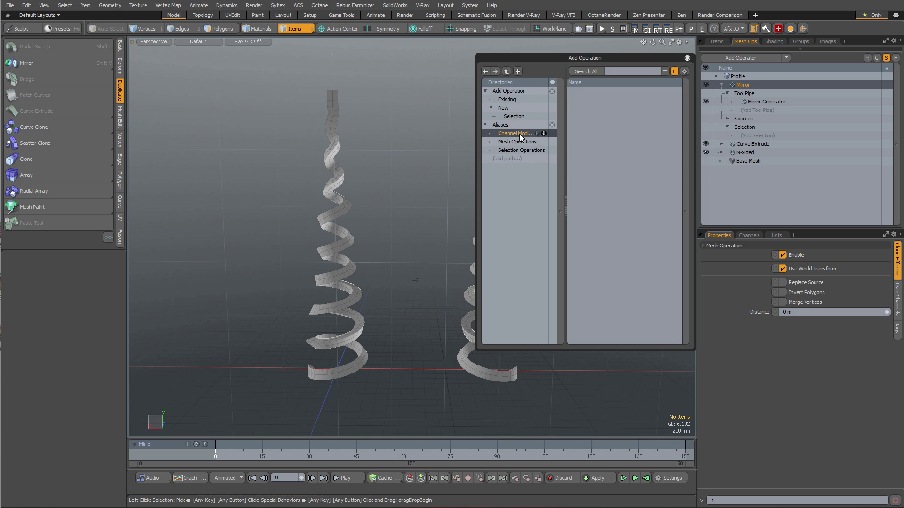
click(516, 150)
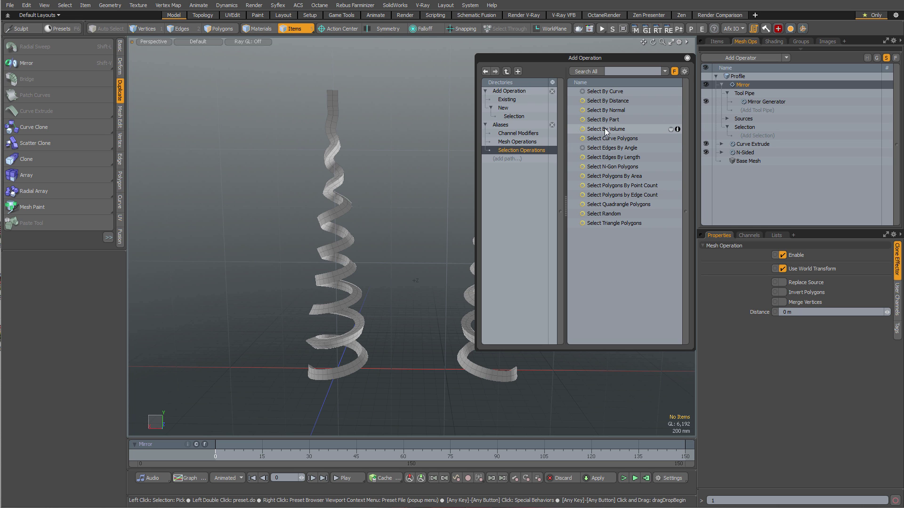
drag(611, 129, 848, 128)
click(732, 136)
click(739, 143)
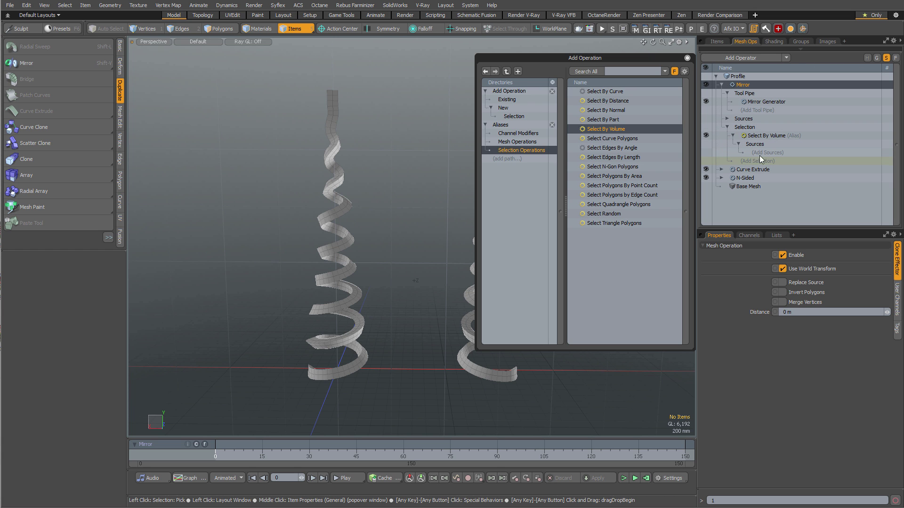
Step: Add a new Cube item and scale it up about 1.6 times
click(687, 57)
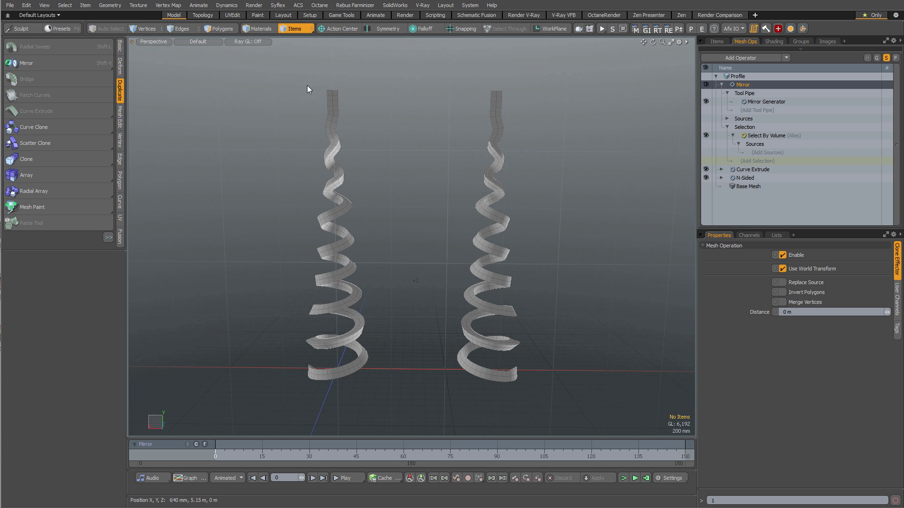
click(120, 47)
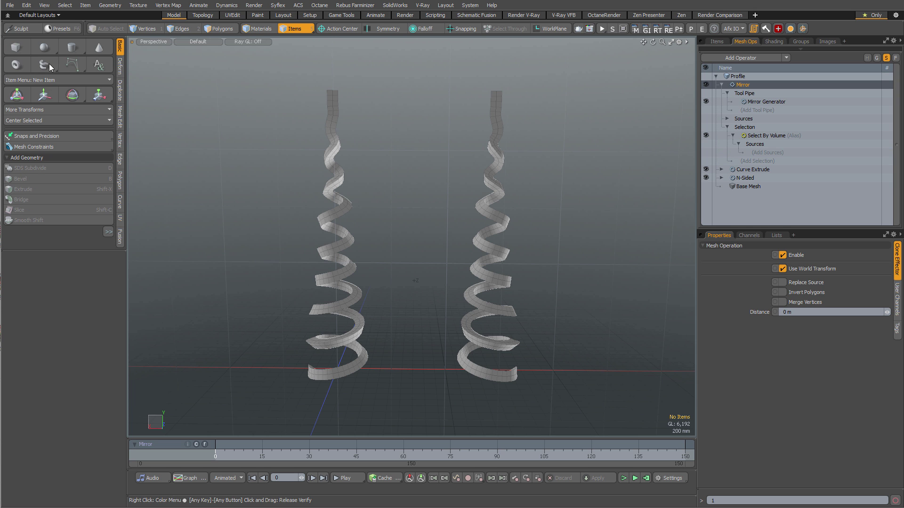
key(ctrl)
ctrl+click(30, 50)
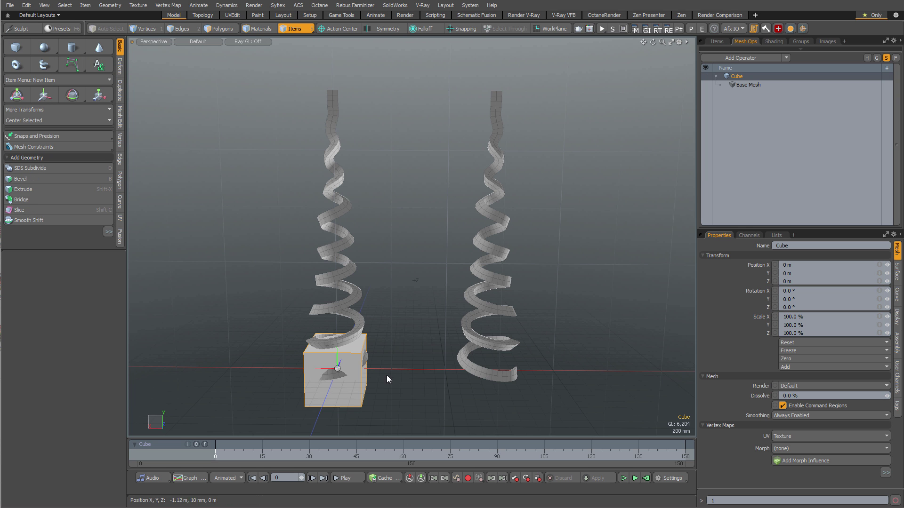
key(3)
key(e)
key(r)
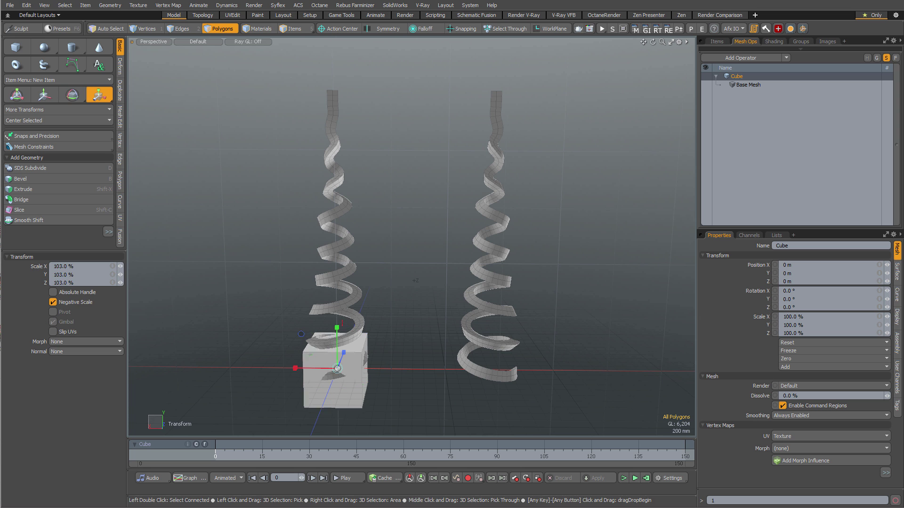
drag(338, 369, 561, 161)
key(space)
key(5)
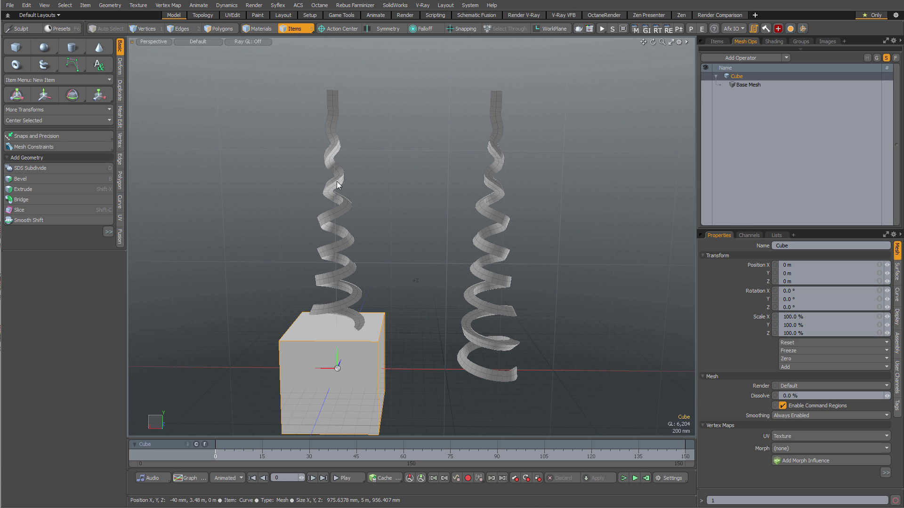
Step: With Profile selected, make the existing Cube the Select By Volume source
click(338, 183)
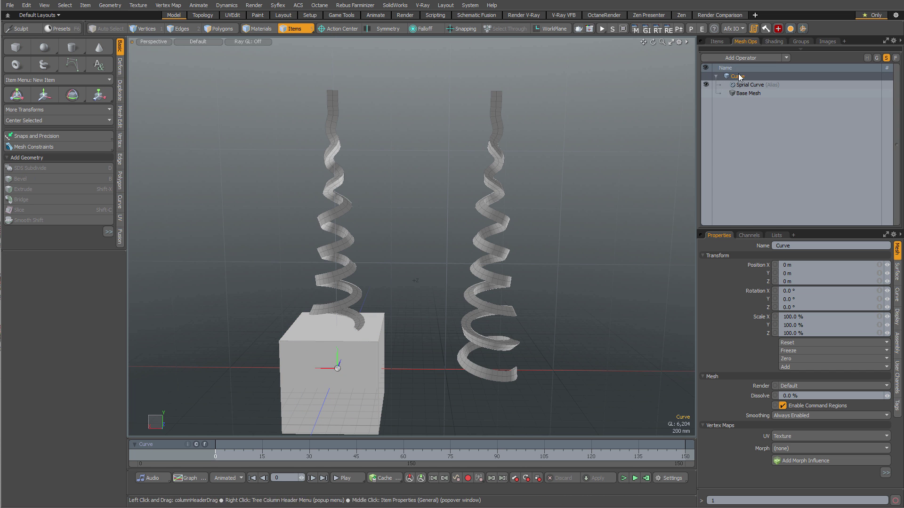
click(361, 298)
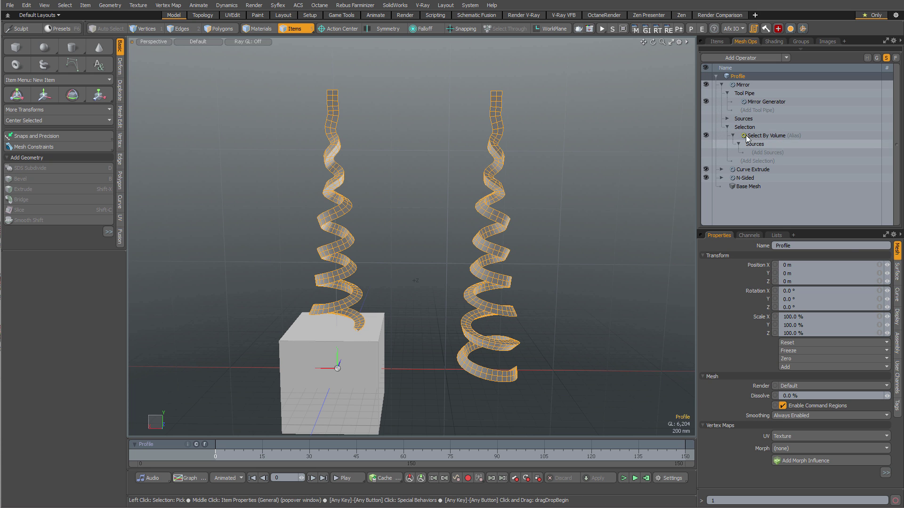
click(764, 151)
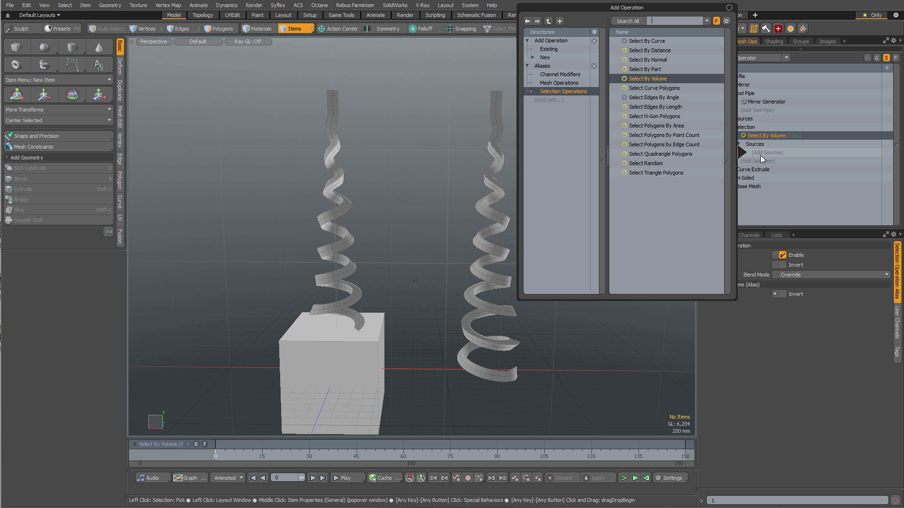
click(548, 48)
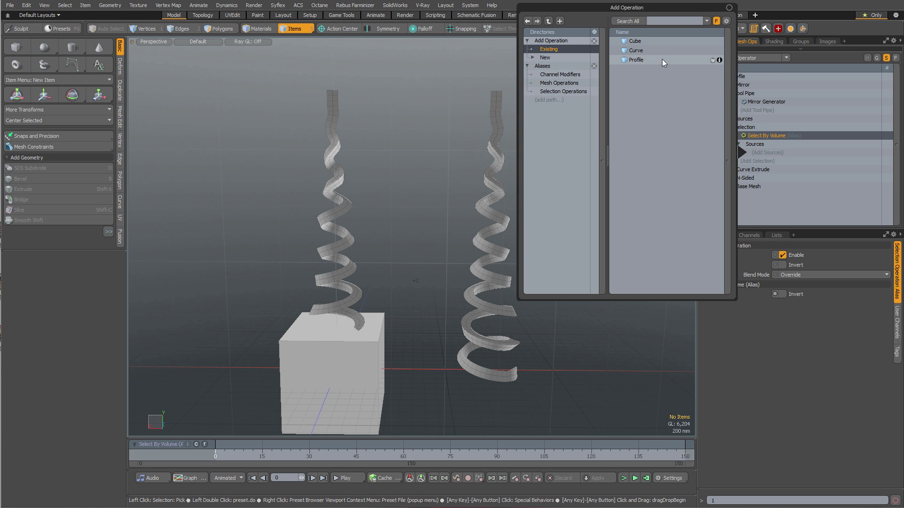
double_click(640, 41)
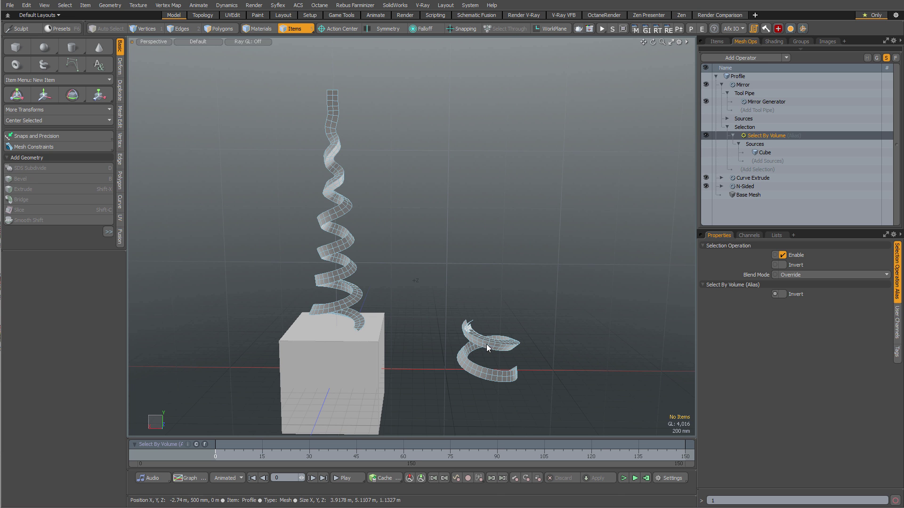
Step: Move the Cube up along Y to about 2.25 m
alt+drag(487, 343, 454, 343)
click(383, 361)
key(w)
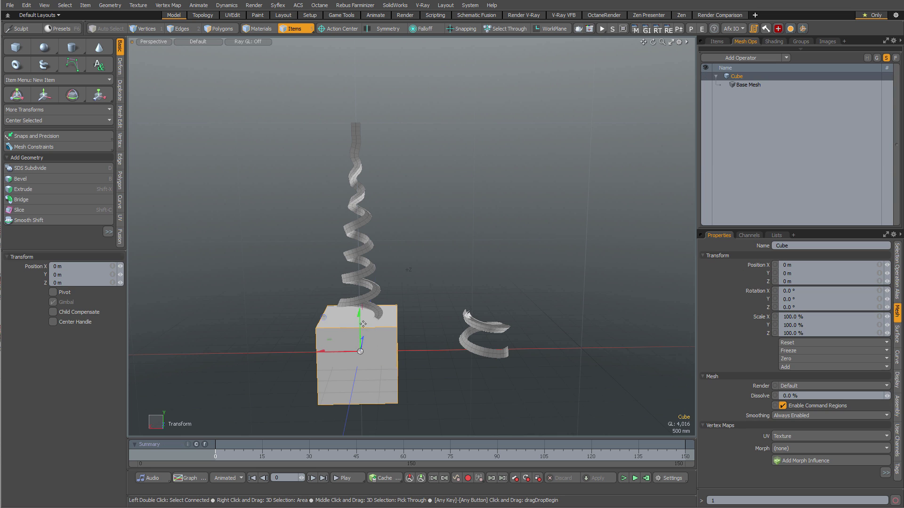
drag(362, 322, 471, 207)
key(space)
Step: Toggle fading of unselected items in the viewport, then reselect the Profile ribbon
key(grave)
click(420, 205)
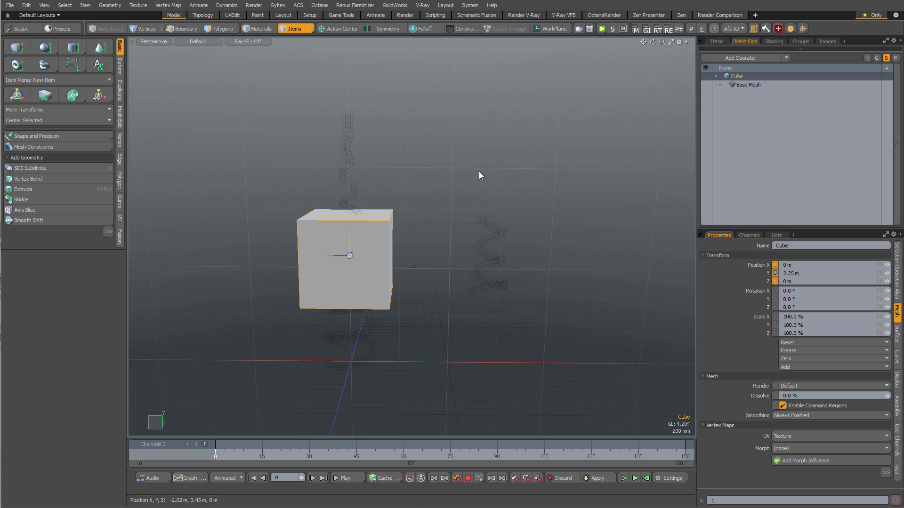
key(grave)
click(443, 181)
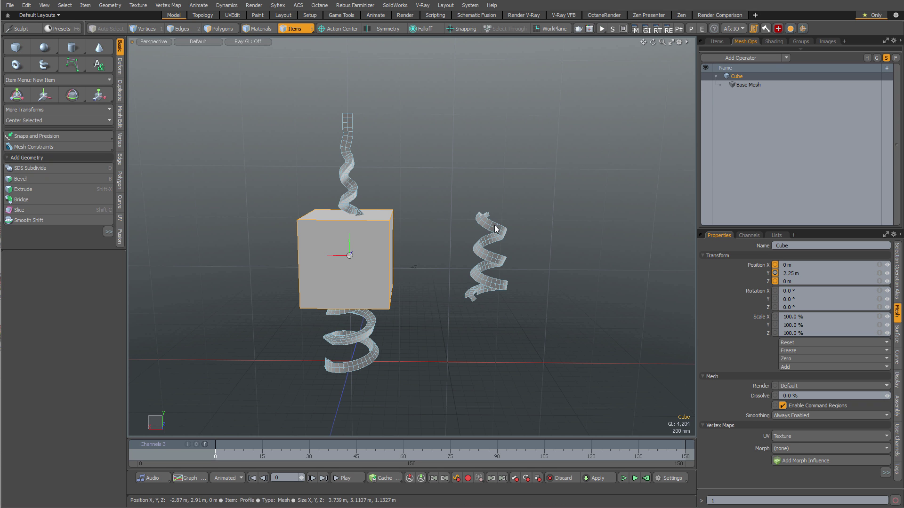
click(352, 194)
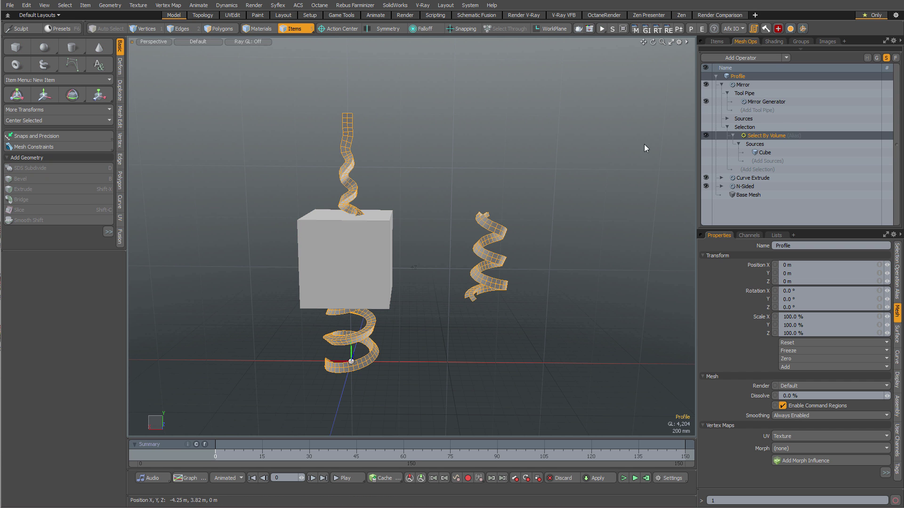
Step: Add Select Random (50.0%, seed 320) to the Mirror's selection and show its settings
click(761, 169)
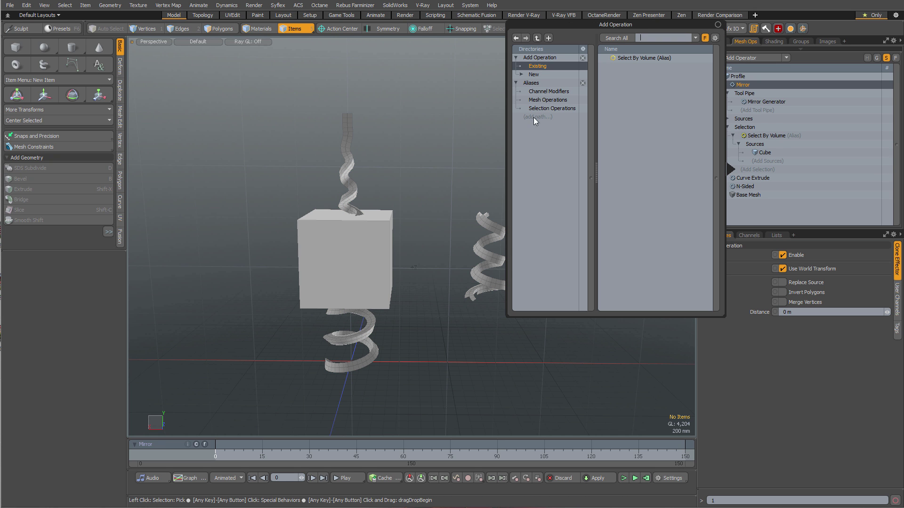
click(533, 84)
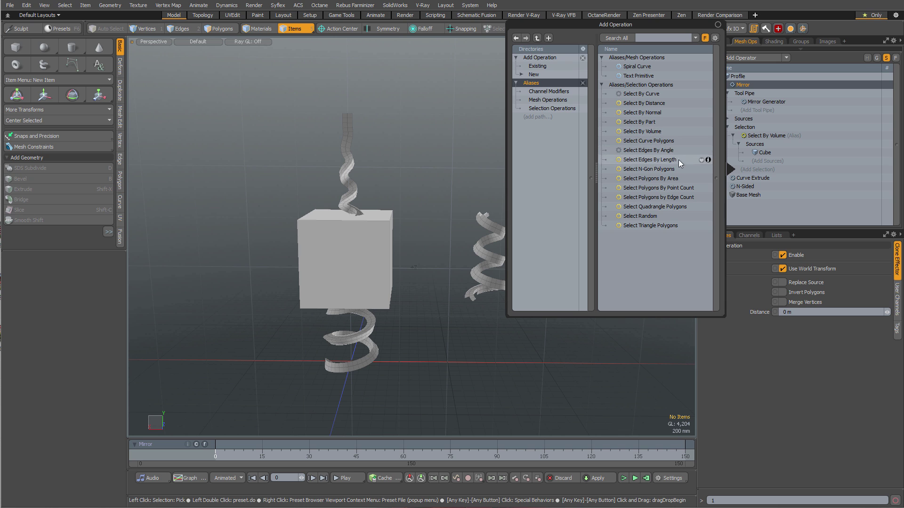
double_click(653, 215)
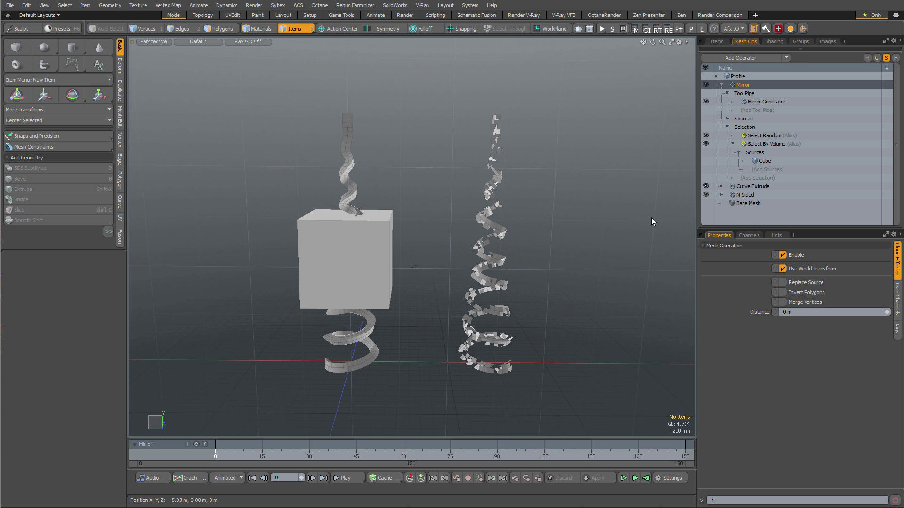
click(760, 137)
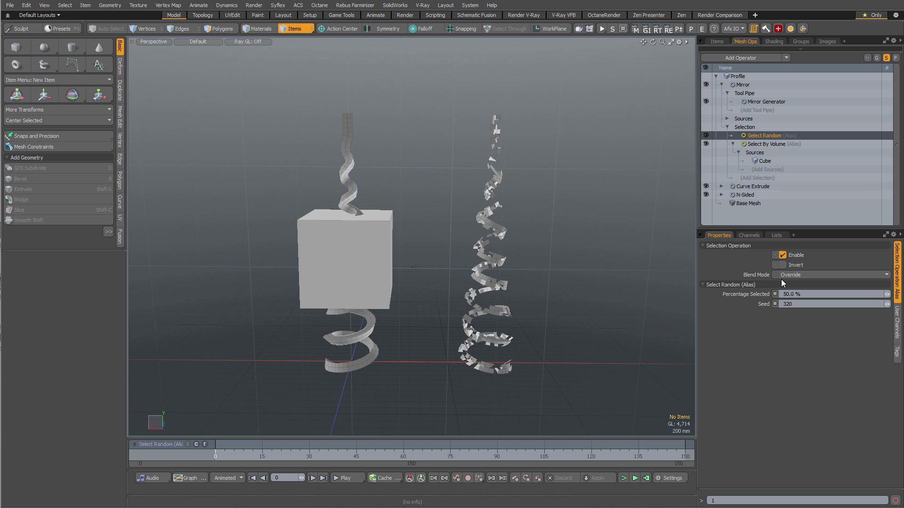
Step: Switch Select Random's Blend Mode to Multiply and drop Percentage Selected from 50% to 25%
click(799, 276)
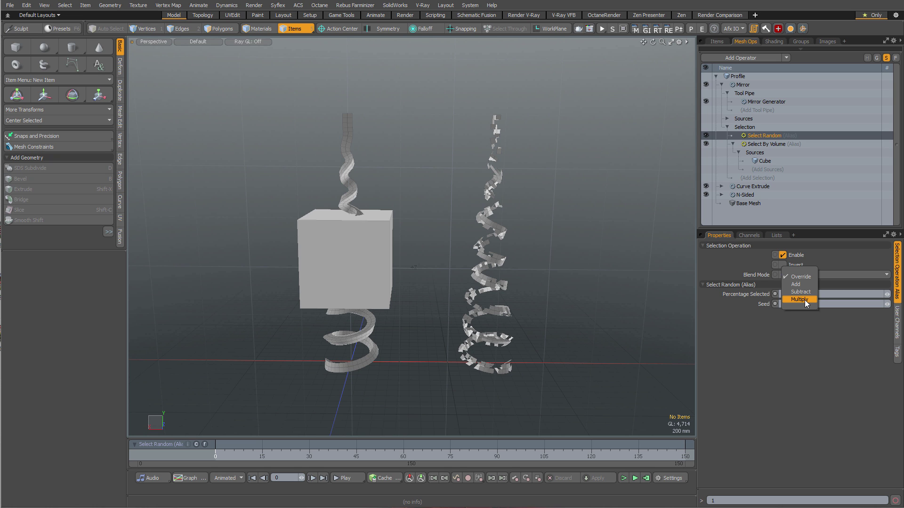
click(806, 299)
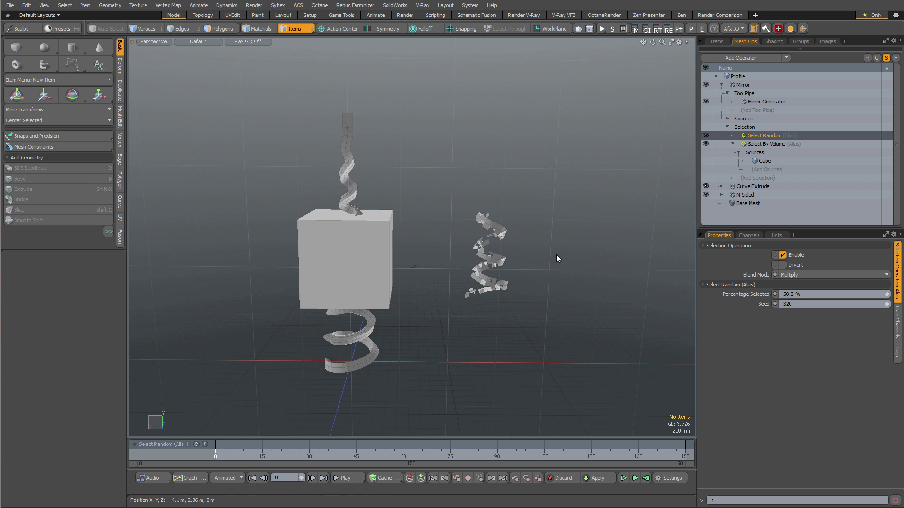
alt+drag(523, 265, 565, 259)
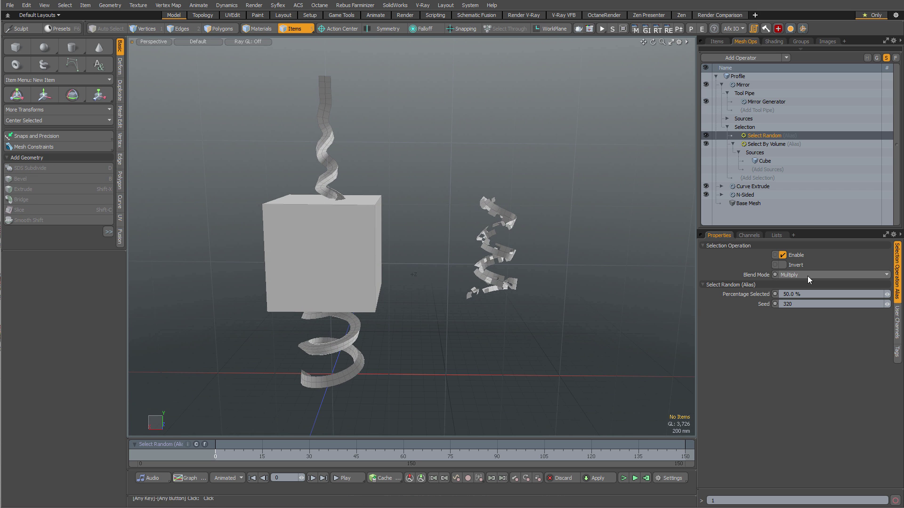
click(744, 294)
drag(594, 312, 435, 297)
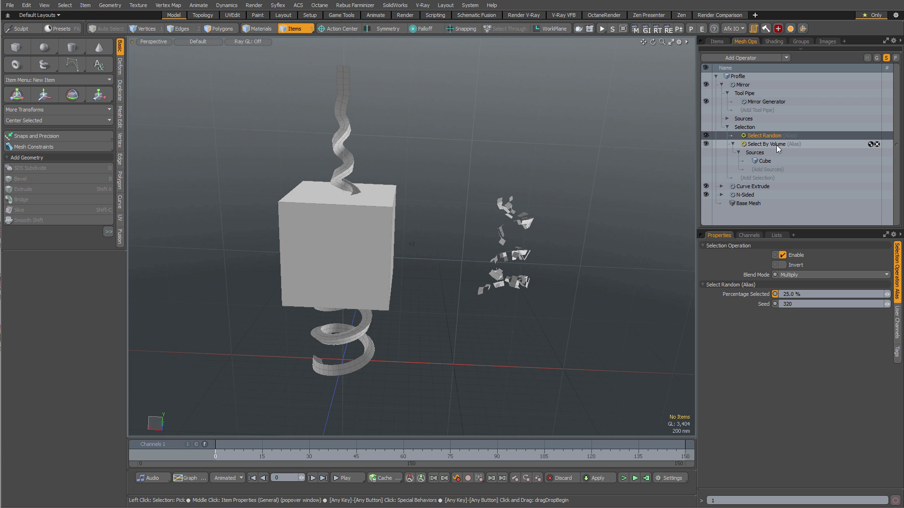
click(760, 178)
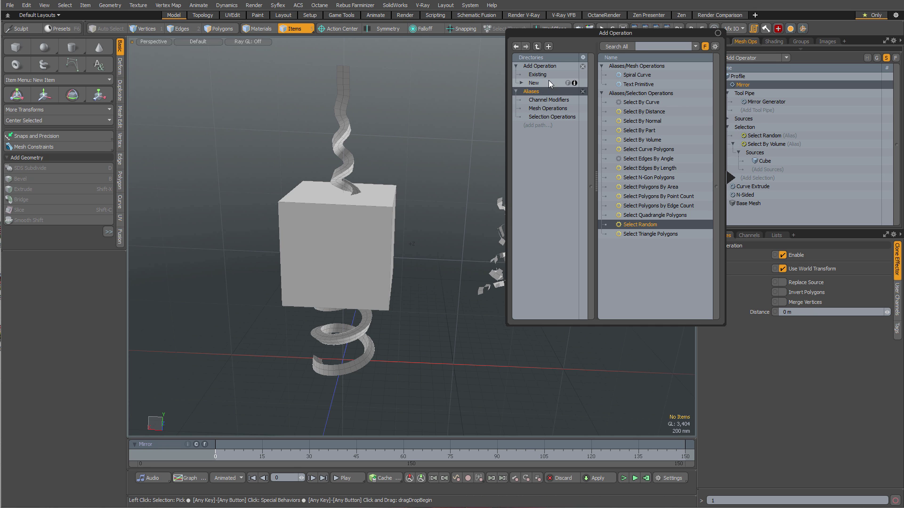
click(534, 83)
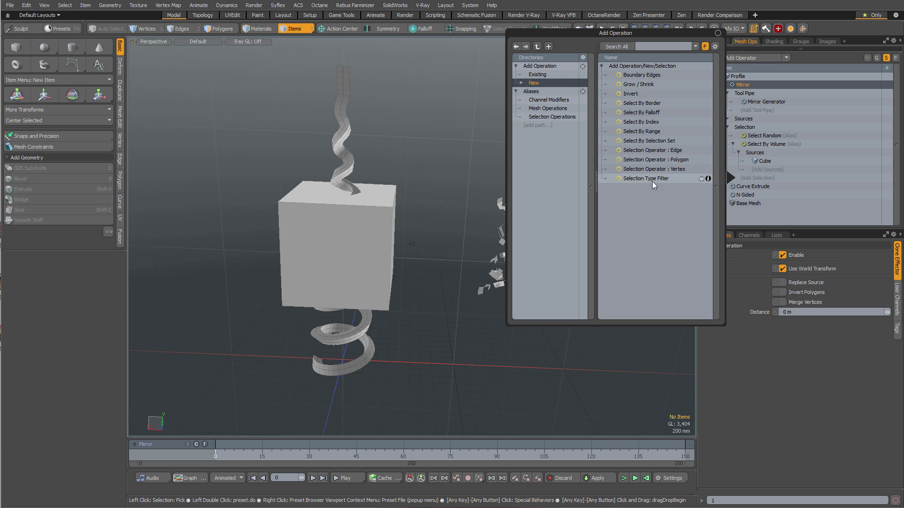
click(543, 117)
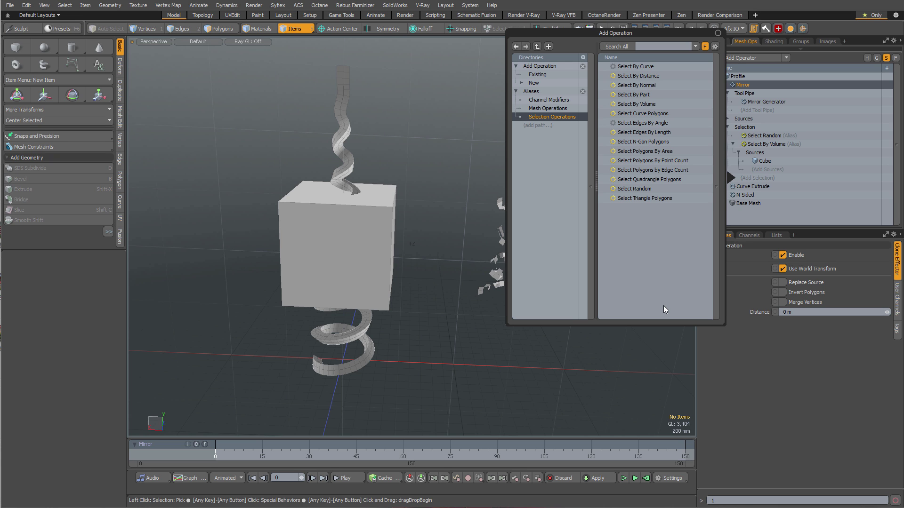
click(525, 422)
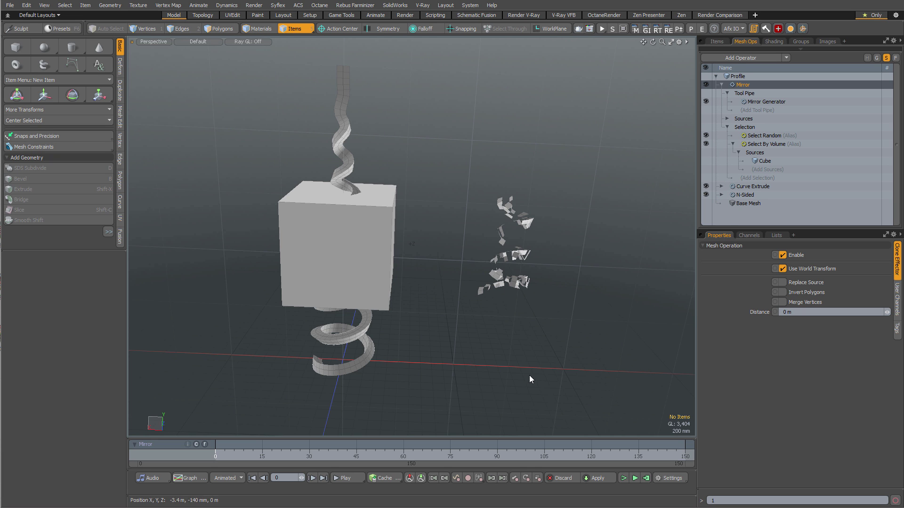